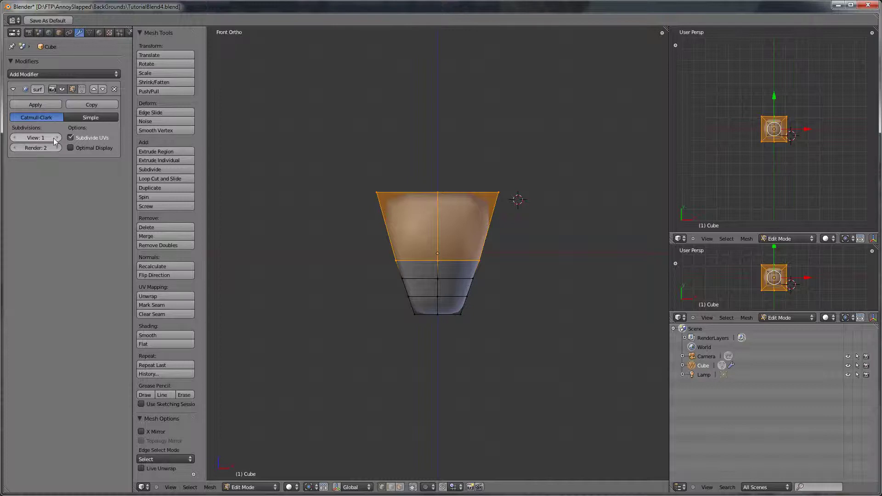
Apply the Subdivision Surface modifier to the cube in object mode and inspect the resulting mesh in edit mode.
left_click(43, 103)
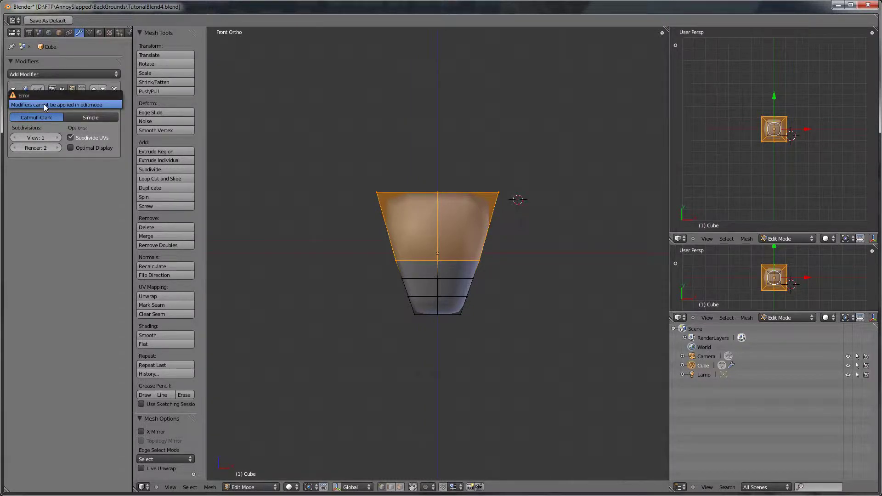
key("Tab")
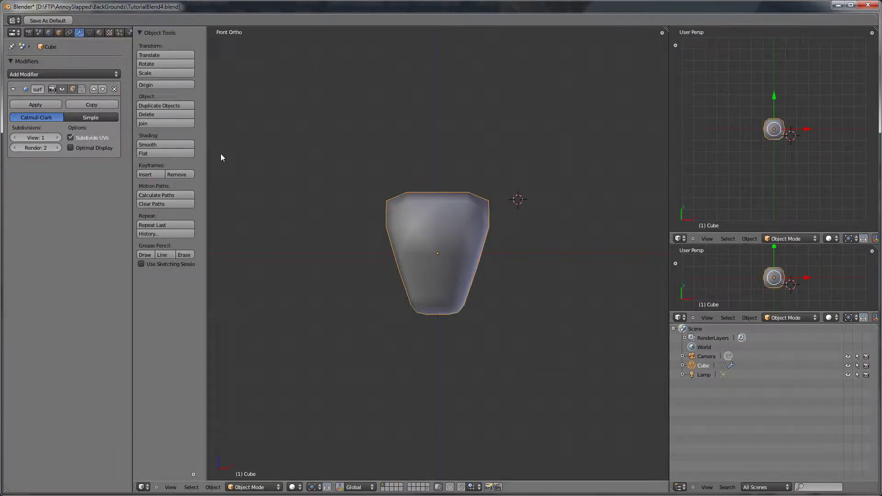
left_click(42, 104)
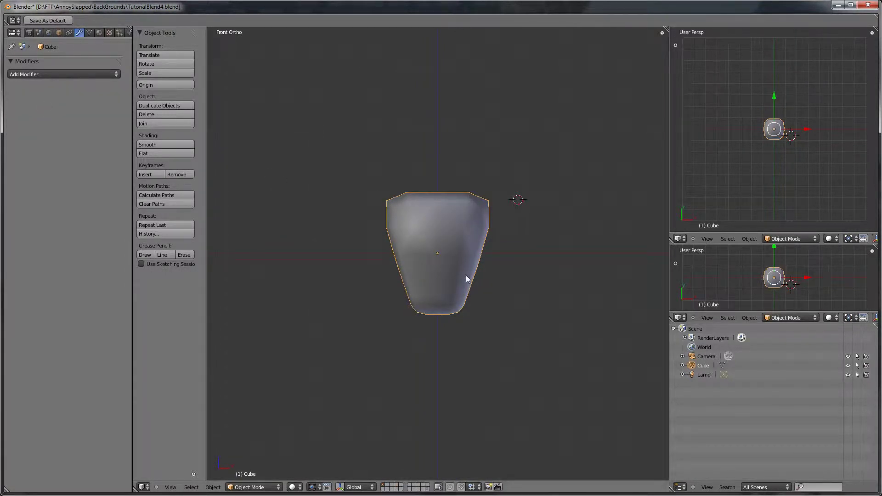
key("Tab")
middle_click_drag(458, 266, 443, 326)
middle_click_drag(459, 282, 420, 256)
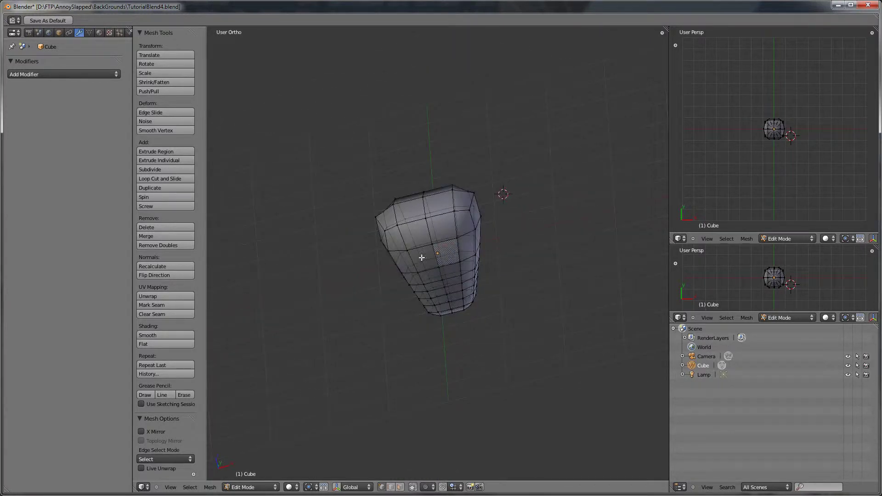
right_click(426, 200)
middle_click_drag(426, 200, 414, 276)
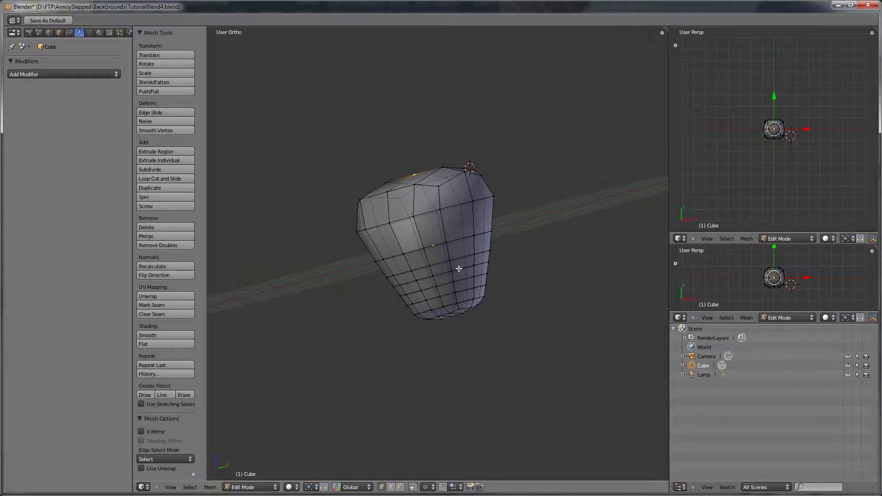
Undo the applied modifier and add a new Subdivision Surface modifier with the view level at 2.
key("ctrl+z")
key("ctrl+z")
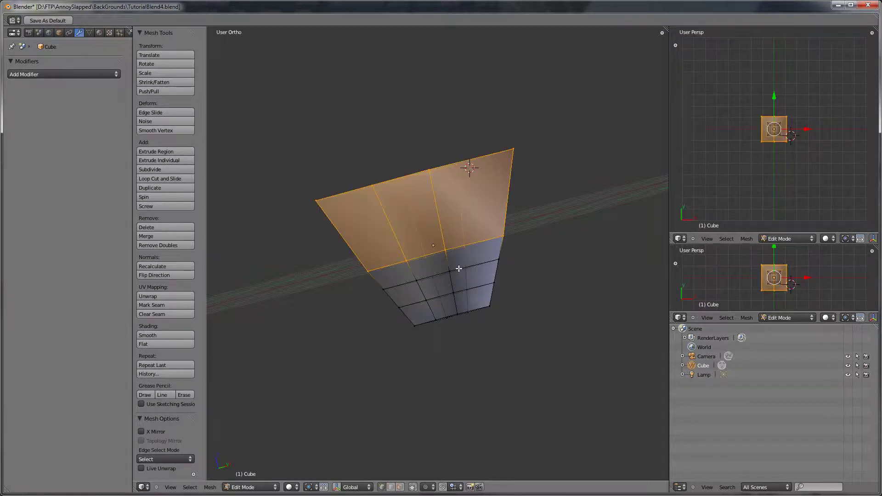
key("ctrl+z")
left_click(116, 74)
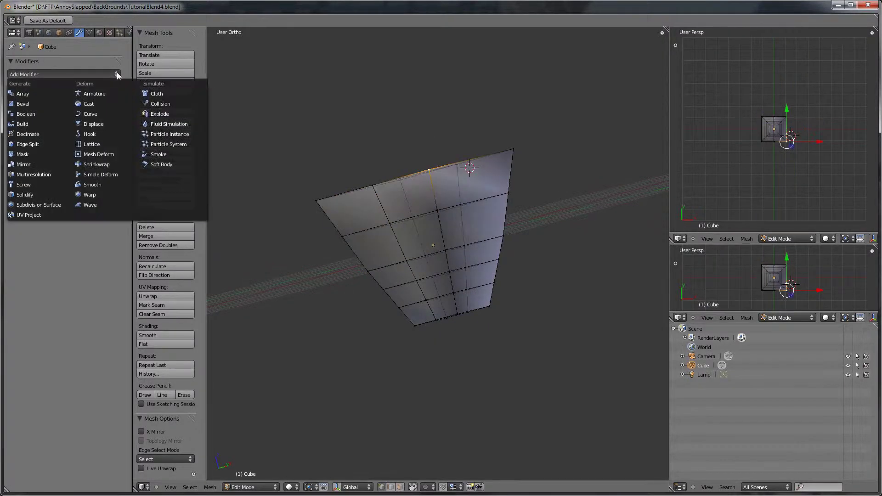
left_click(56, 204)
key("ctrl+2")
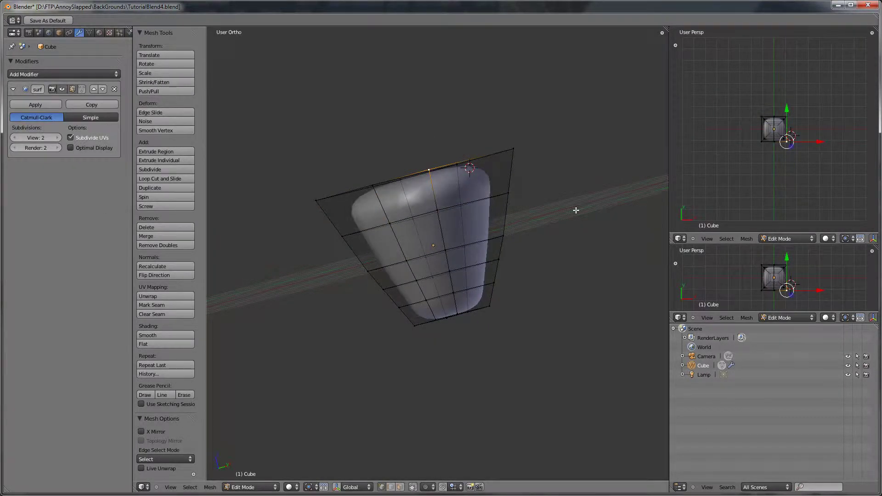
Leave edit mode and delete the tapered cube from the scene.
key("KP_1")
key("x")
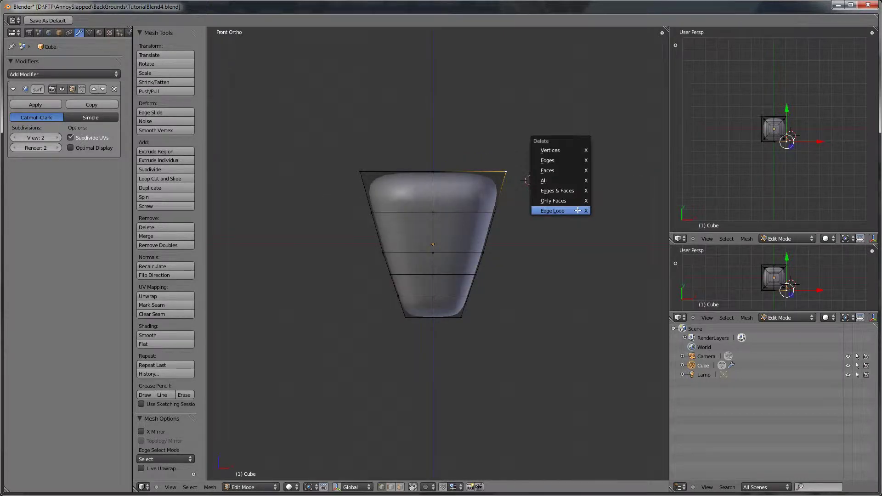
key("Tab")
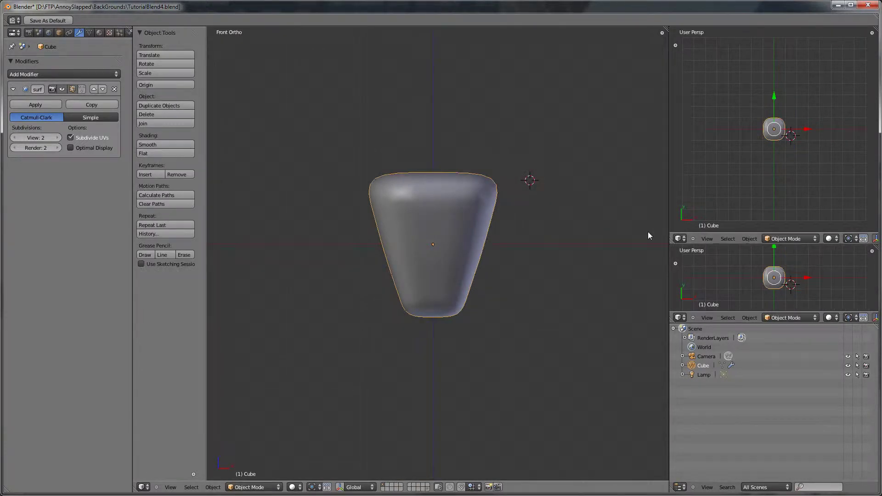
key("Delete")
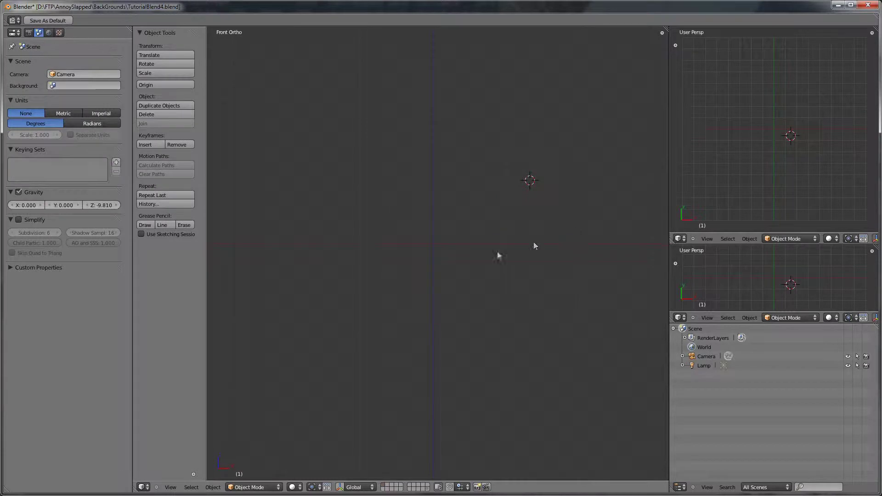
Centre the 3D cursor at the world origin and add a new mesh cube there.
key("shift+c")
key("shift+c")
key("shift+a")
mouse_move(456, 272)
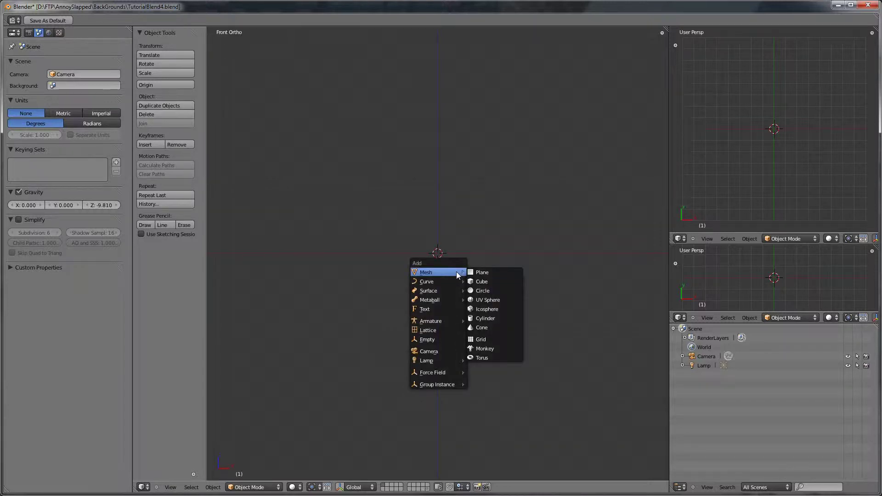
left_click(488, 281)
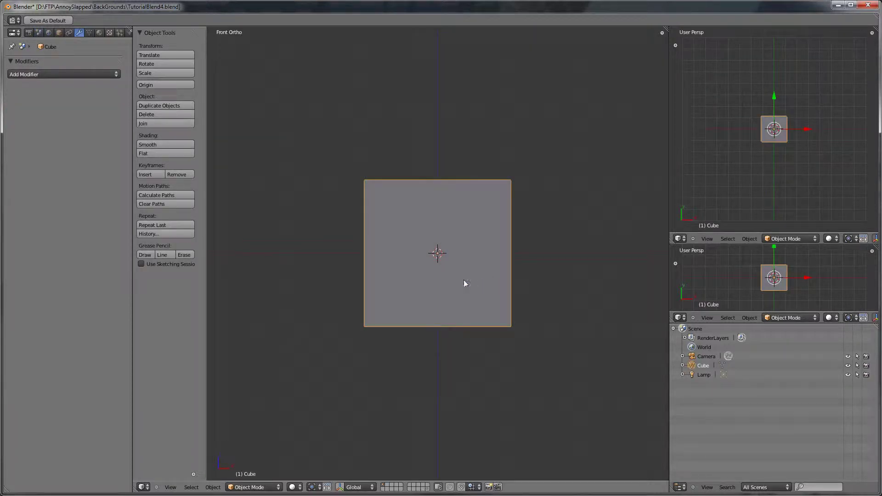
Add a Mirror modifier to the new cube.
left_click(77, 75)
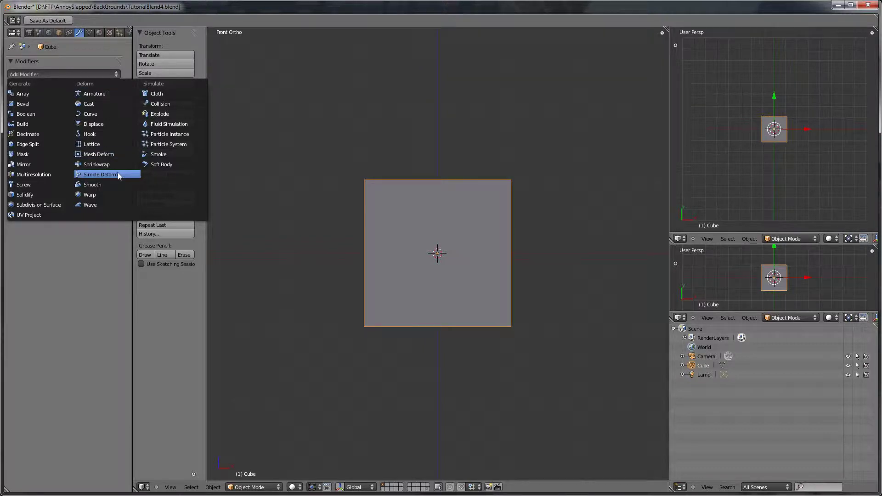
left_click(36, 164)
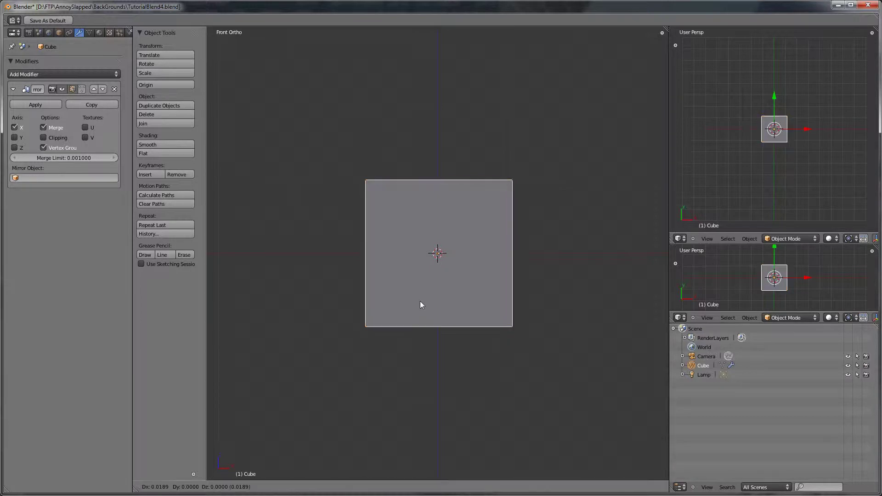
key("g")
key("Escape")
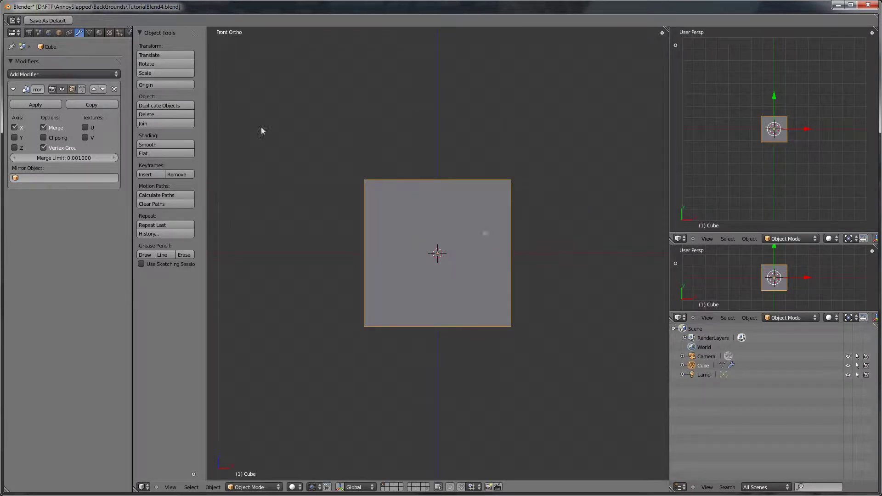
In edit mode, move the whole cube mesh about 1.2 units along X, away from the mirror centre.
key("Tab")
key("g")
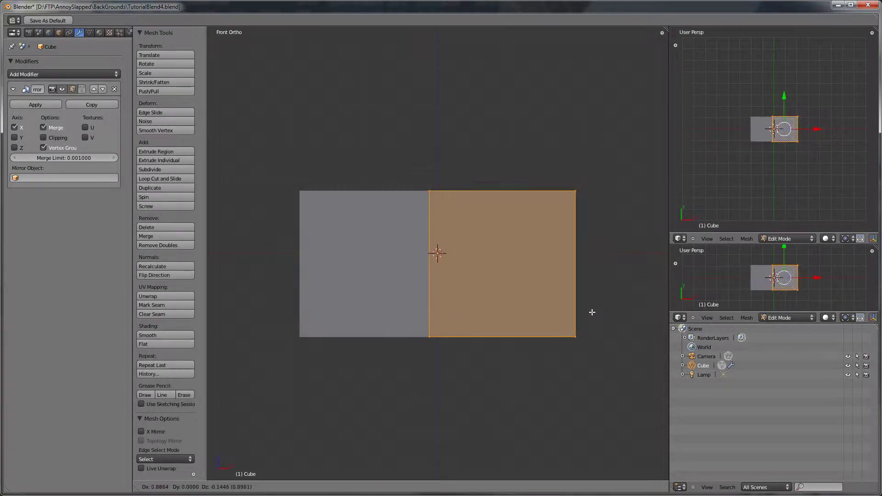
key("Escape")
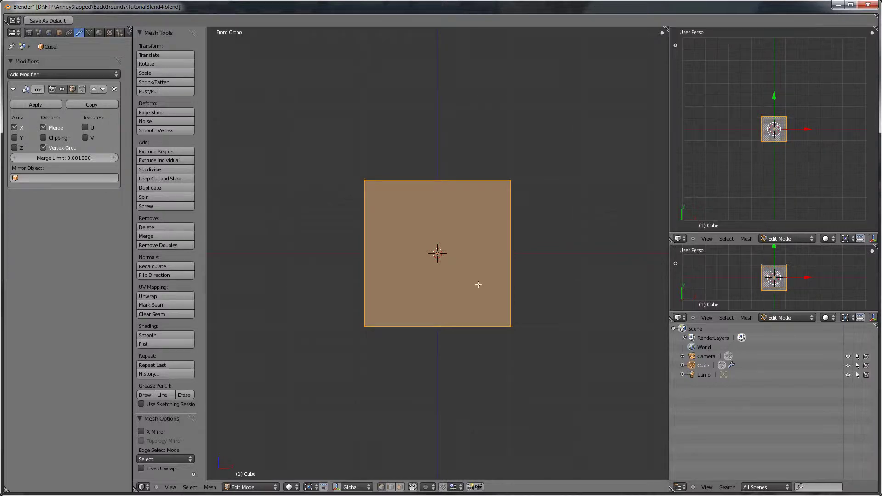
key("g")
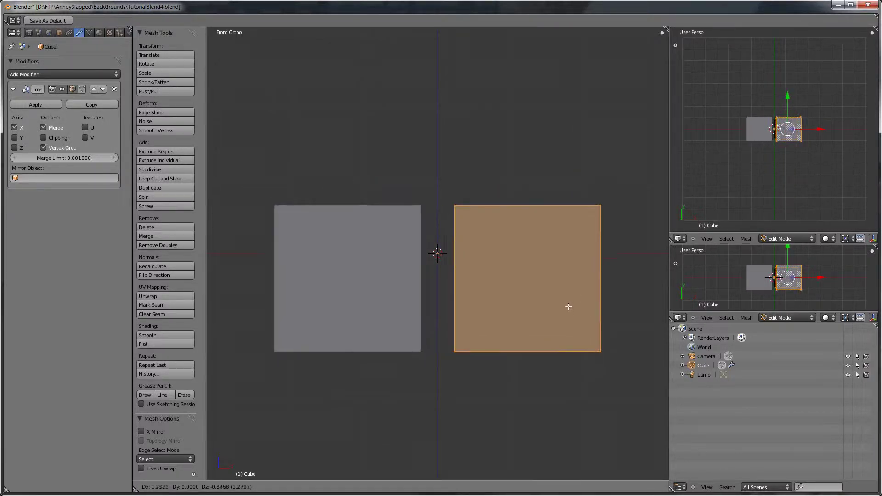
left_click(564, 291)
Try moving the upper outer corner vertices of the cube to test how the mirrored half follows.
right_click(605, 183)
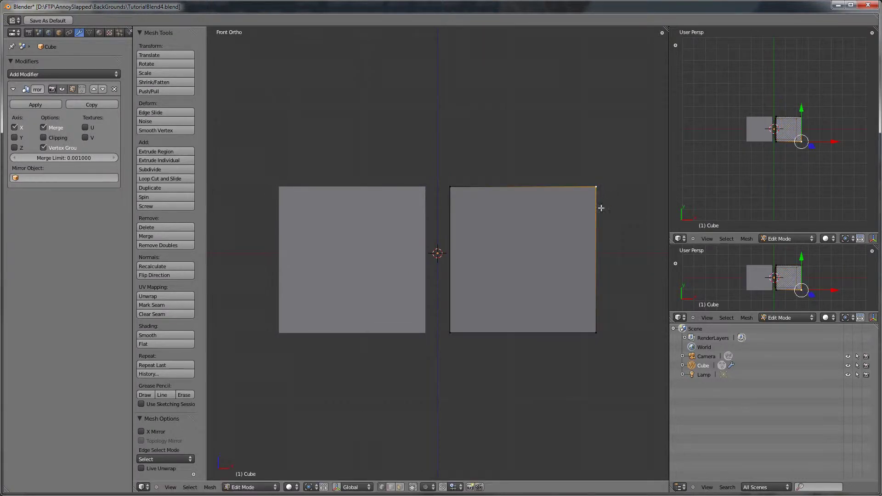
key("g")
right_click(614, 170)
middle_click_drag(586, 183, 622, 212)
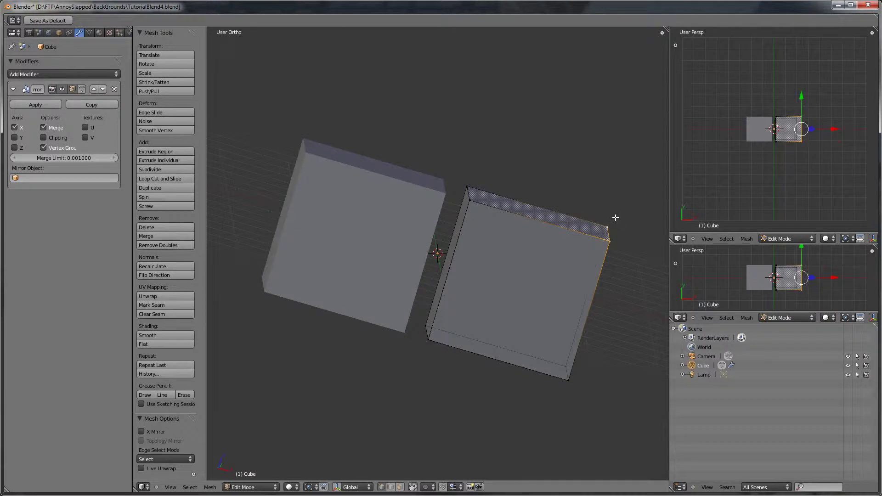
key("g")
right_click(622, 187)
key("KP_1")
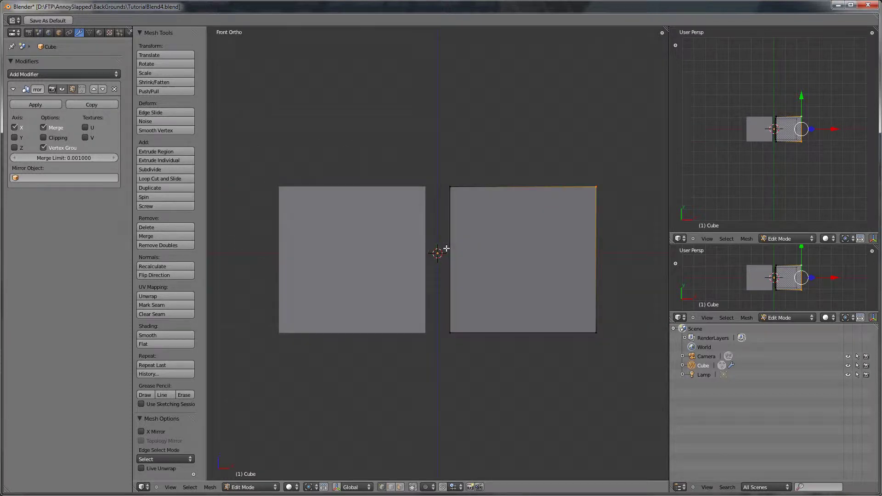
Select the whole mesh and move it farther from the mirror centre, widening the gap between the two halves.
key("a")
key("a")
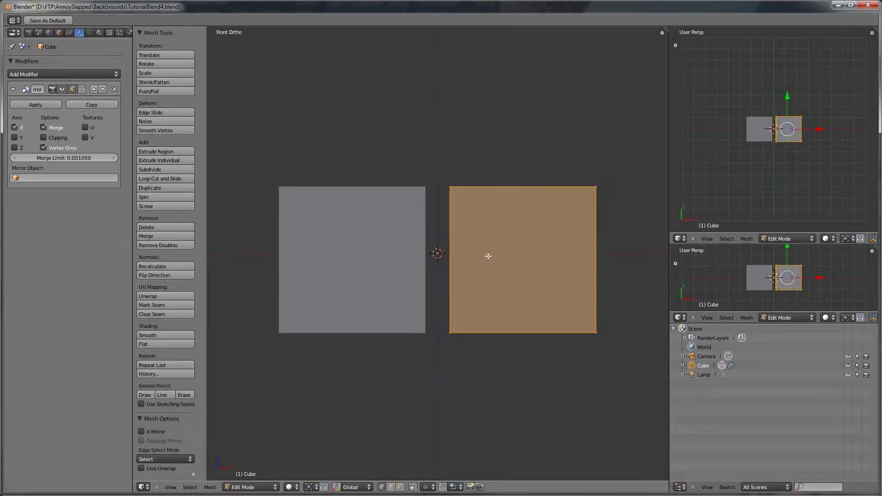
key("g")
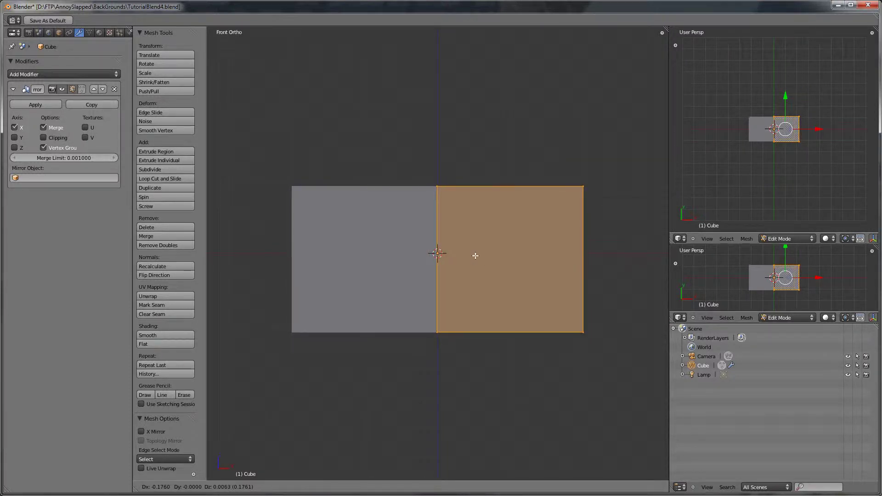
left_click(512, 250)
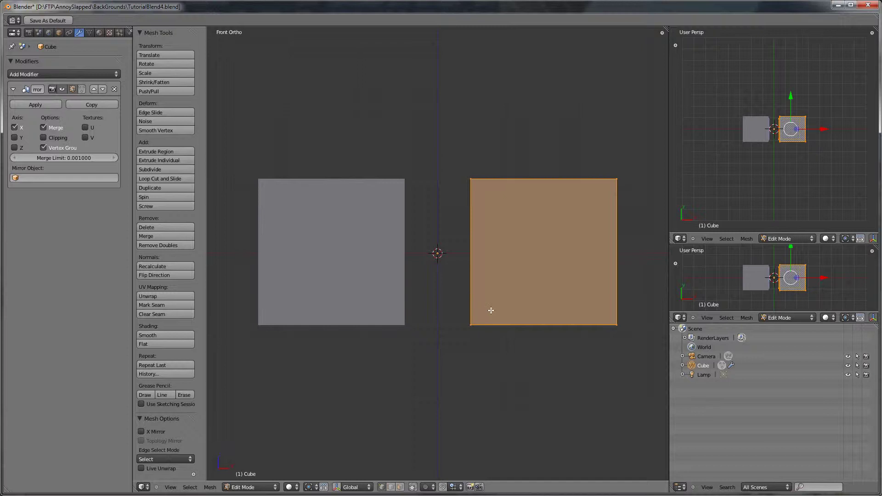
Select the four vertices of the cube's inner face, the one facing the mirrored half.
right_click(471, 325)
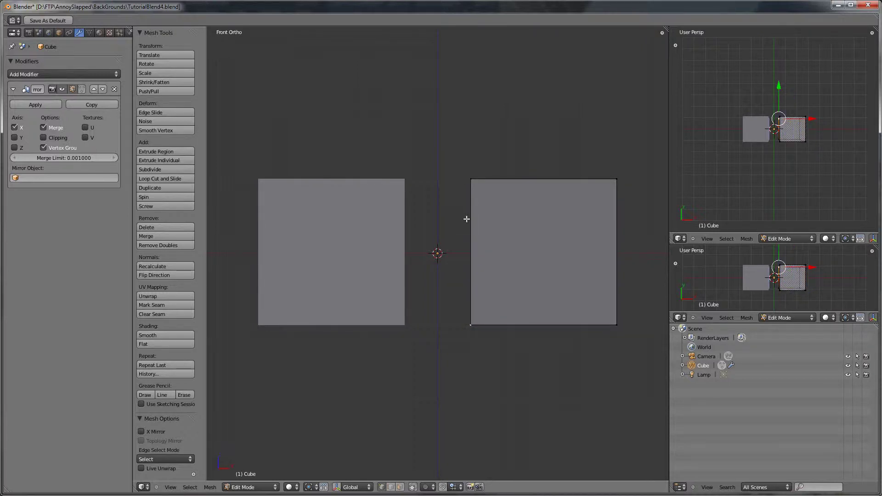
middle_click_drag(468, 220, 498, 233)
right_click(504, 188, "shift")
right_click(454, 172, "shift")
middle_click_drag(476, 270, 464, 277)
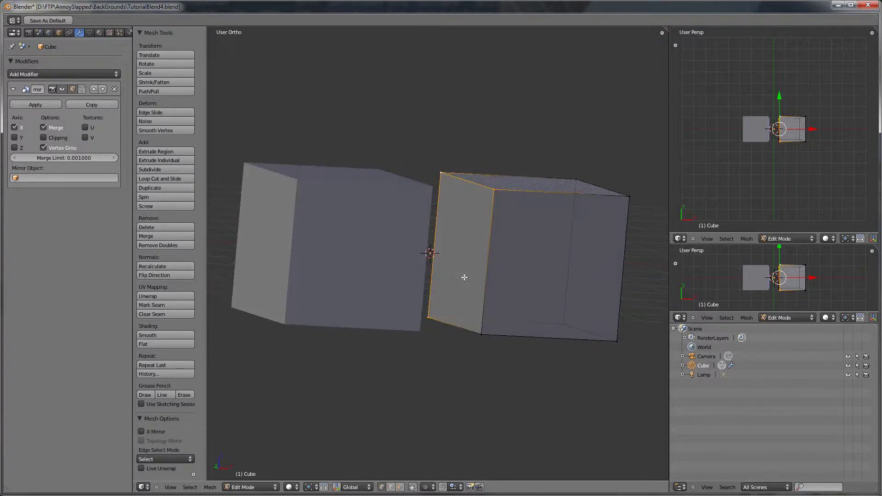
right_click(483, 335, "shift")
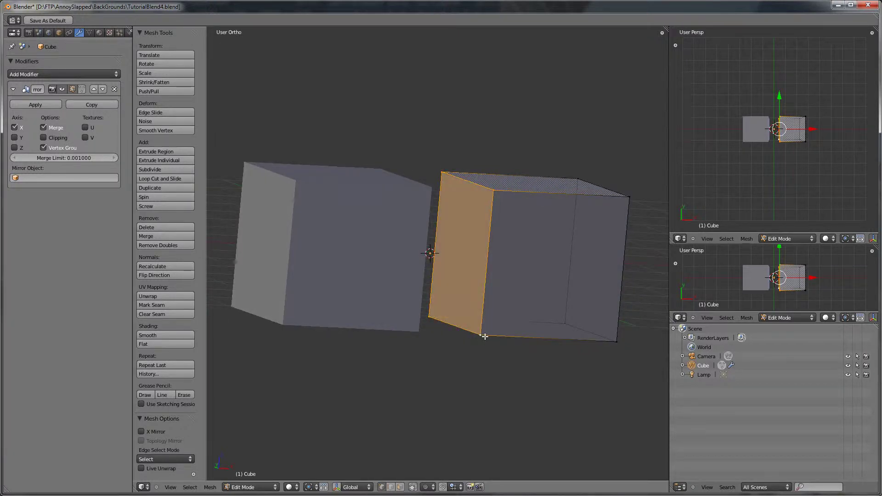
middle_click_drag(488, 335, 556, 317)
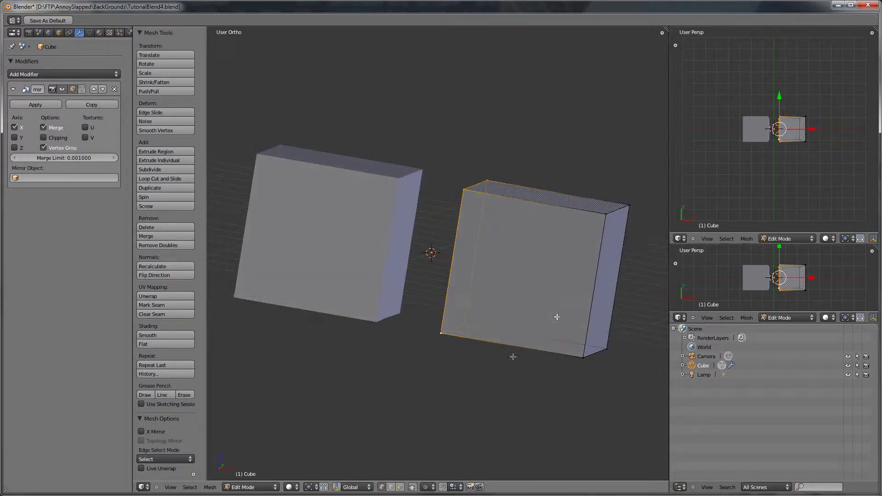
Set the pivot point to 3D Cursor.
key("period")
left_click(309, 488)
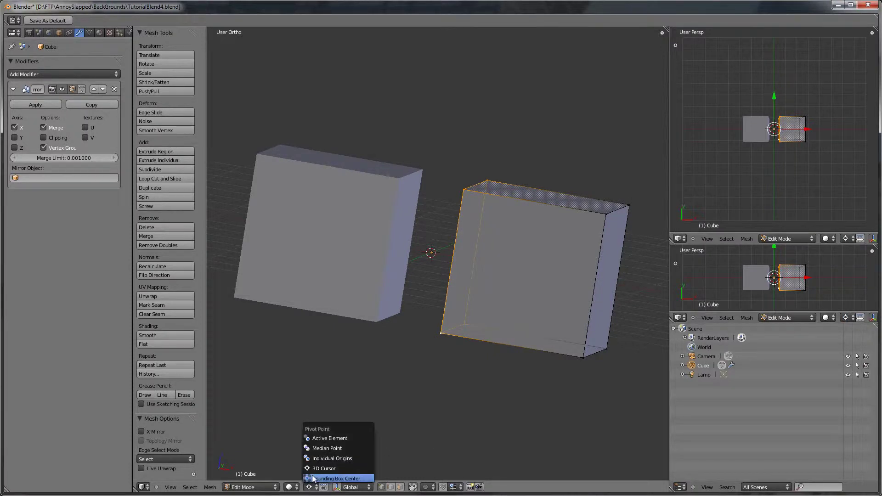
left_click(330, 478)
left_click(310, 487)
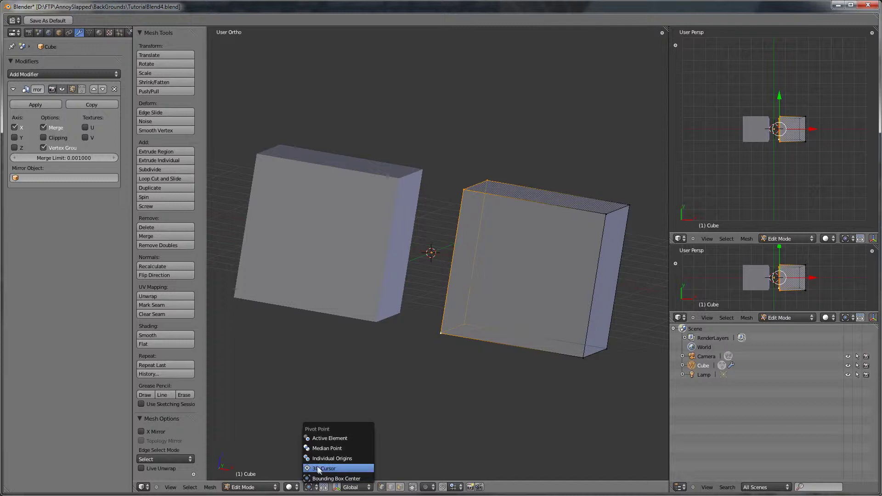
left_click(323, 468)
In front view, scale the selected inner face to 0 along the global X axis, onto the mirror plane.
key("KP_1")
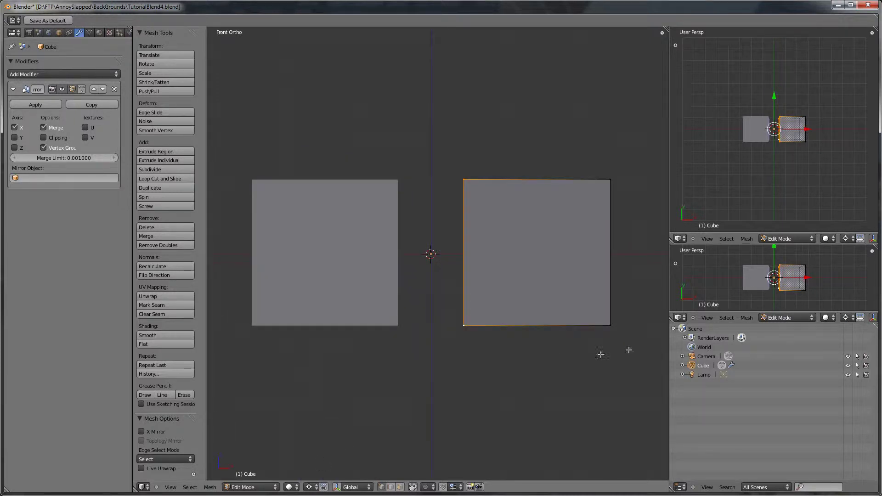
key("s")
key("x")
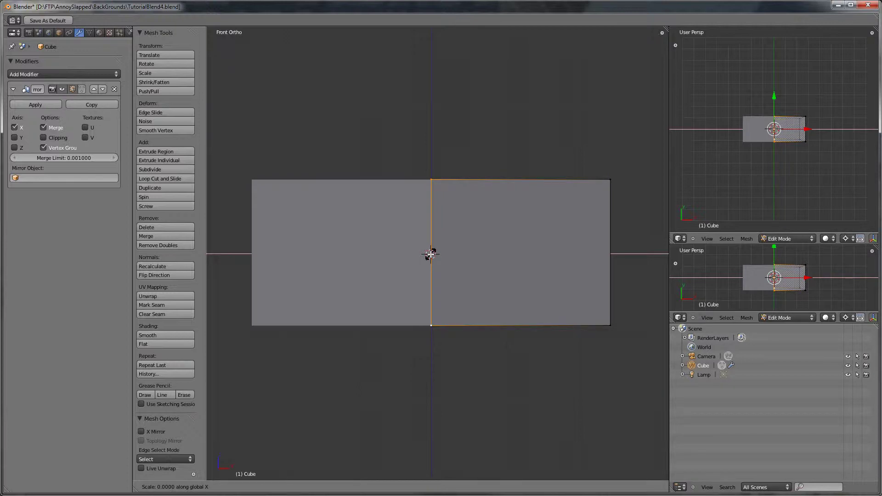
left_click(430, 254)
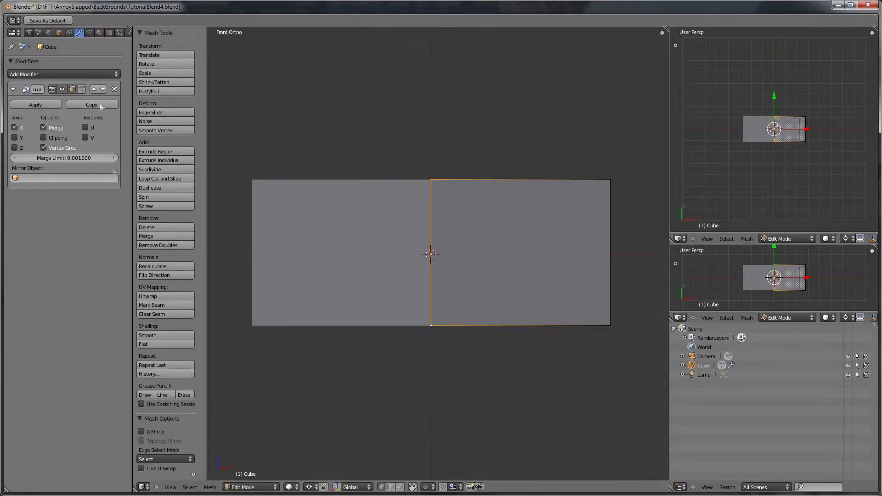
Add a Subdivision Surface modifier below the Mirror modifier and set its View subdivisions to 2.
left_click(71, 74)
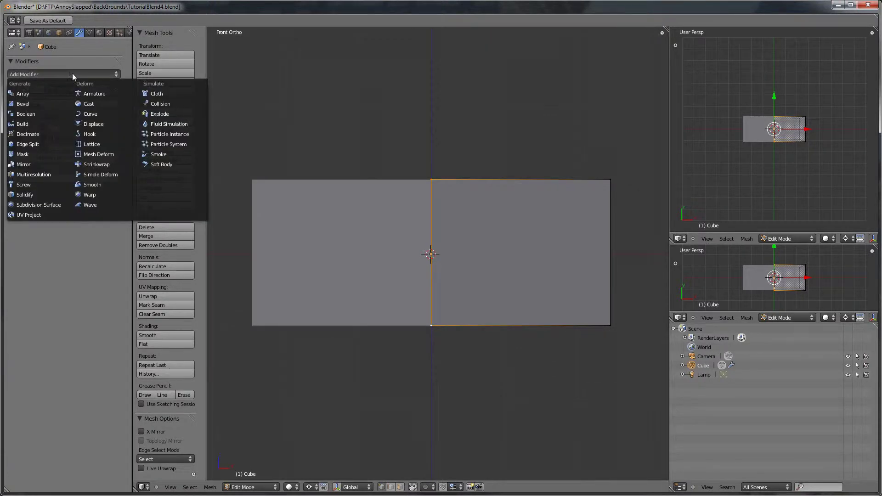
left_click(59, 205)
middle_click_drag(408, 226, 383, 176)
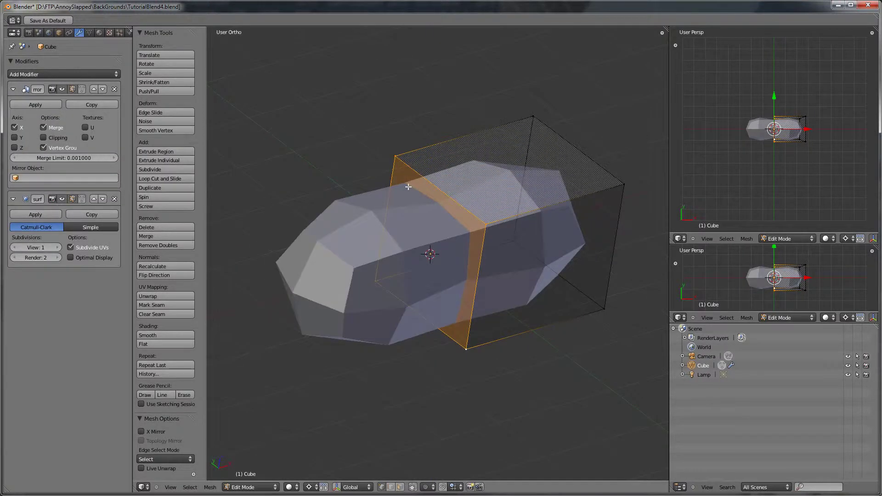
left_click(58, 247)
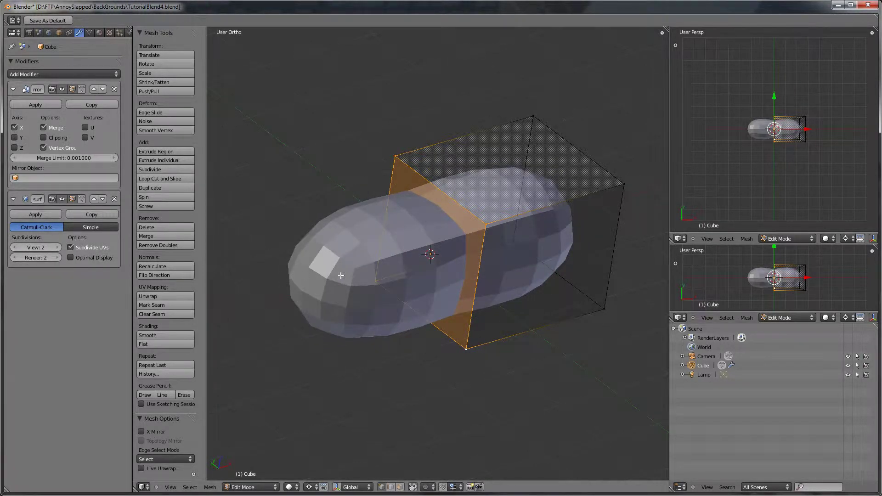
Select the whole cube mesh and apply Smooth shading to it.
key("a")
key("a")
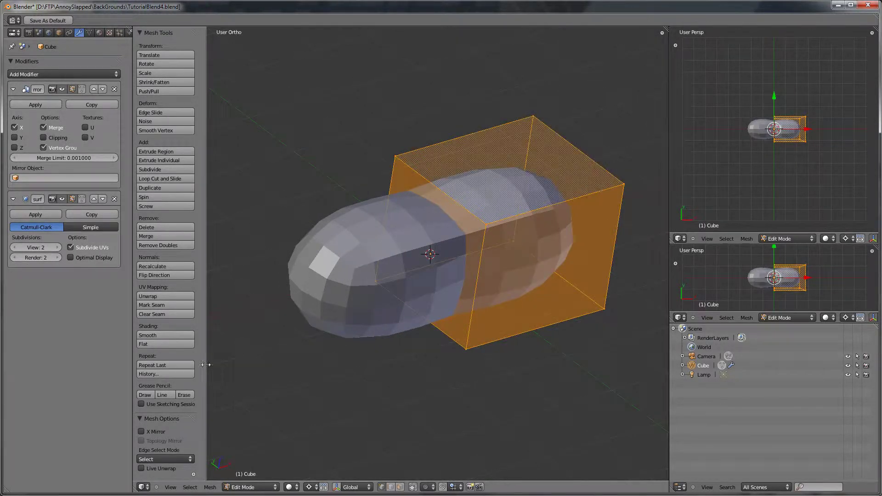
left_click(148, 335)
middle_click_drag(487, 308, 473, 289)
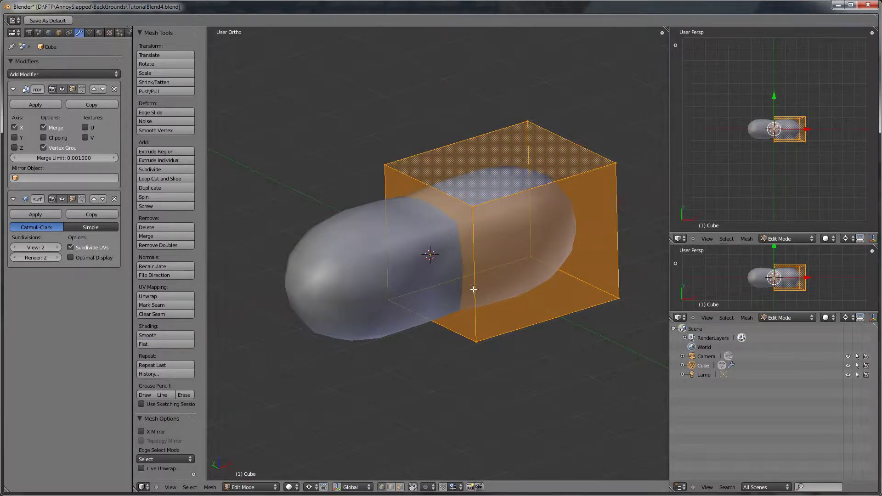
In wireframe display, select the cube's inner face on the mirror plane and delete it with the Faces option.
key("Tab")
key("Tab")
key("z")
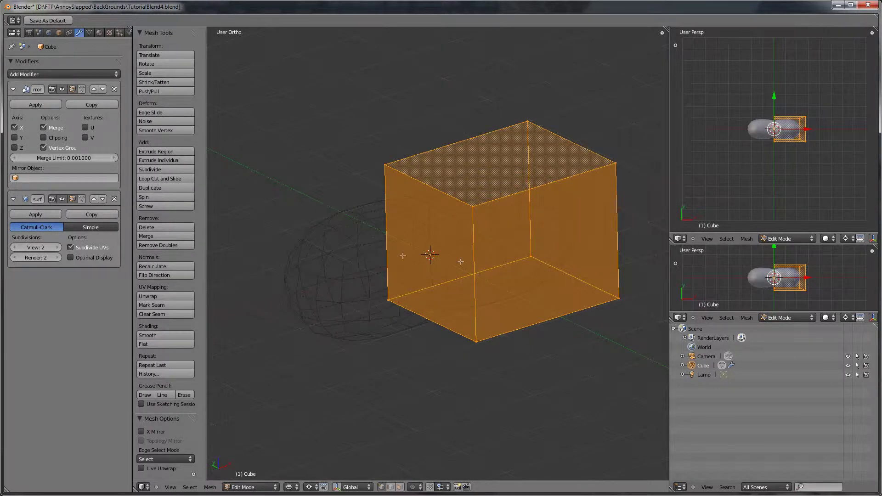
middle_click_drag(445, 263, 565, 326)
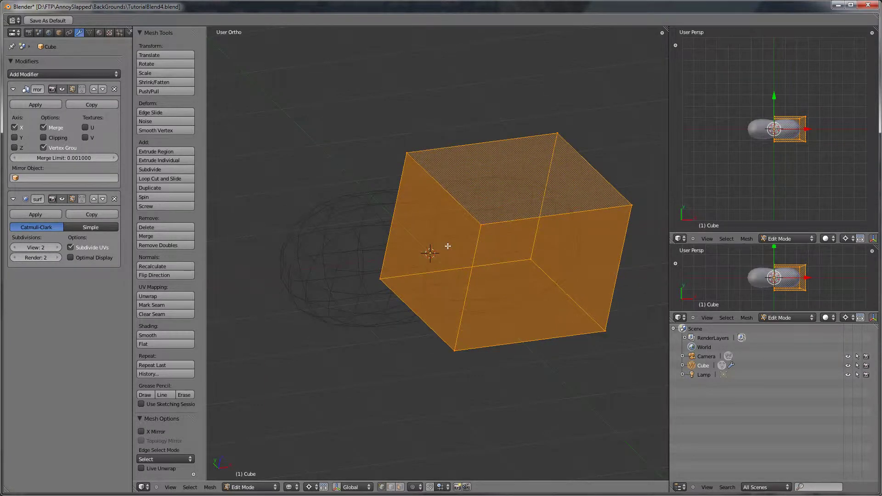
left_click(400, 487)
right_click(434, 250)
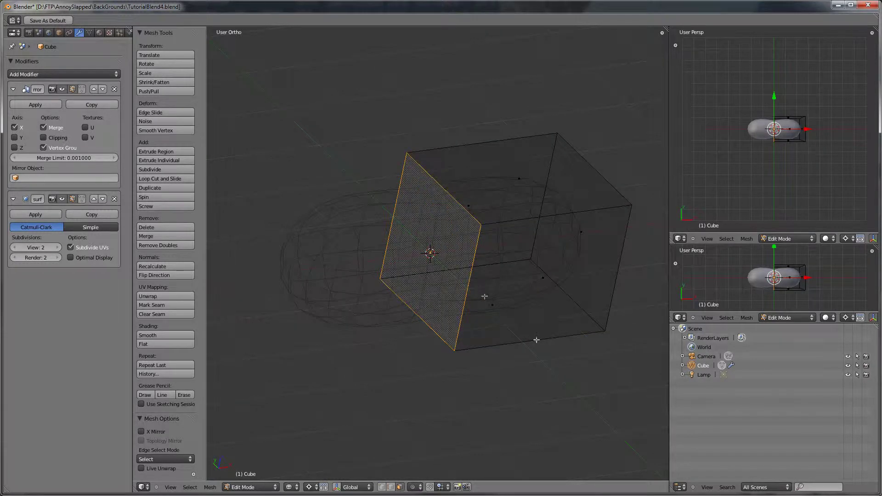
key("x")
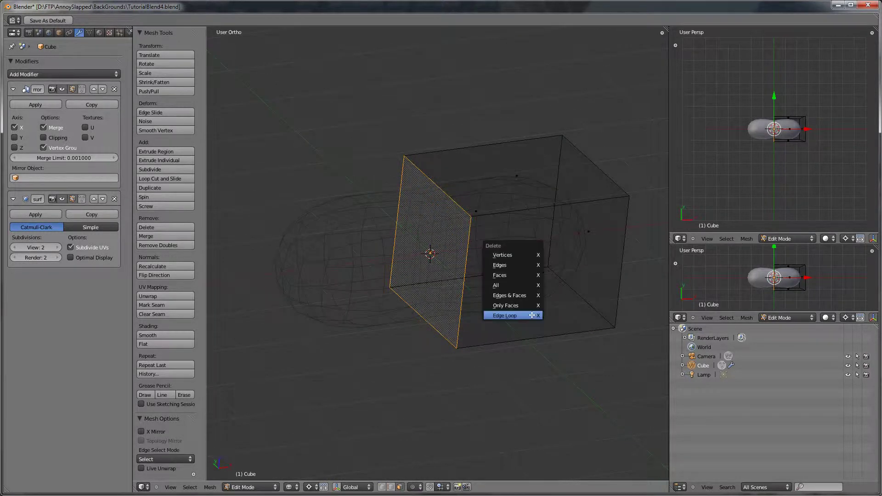
left_click(513, 278)
Restore solid shading, inspect the merged shape in Object Mode, and return to Edit Mode in front view.
key("Tab")
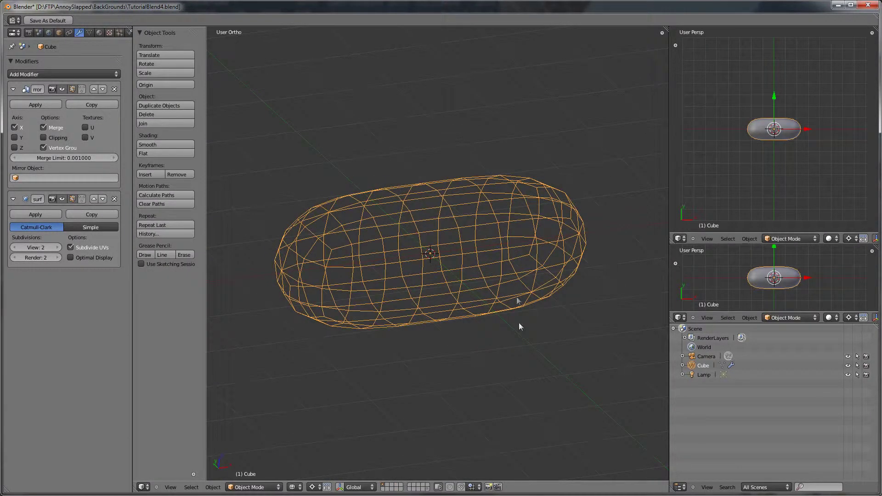
key("z")
mouse_move(524, 324)
middle_mouse_down()
mouse_move(478, 330)
mouse_move(527, 362)
middle_mouse_up()
key("Tab")
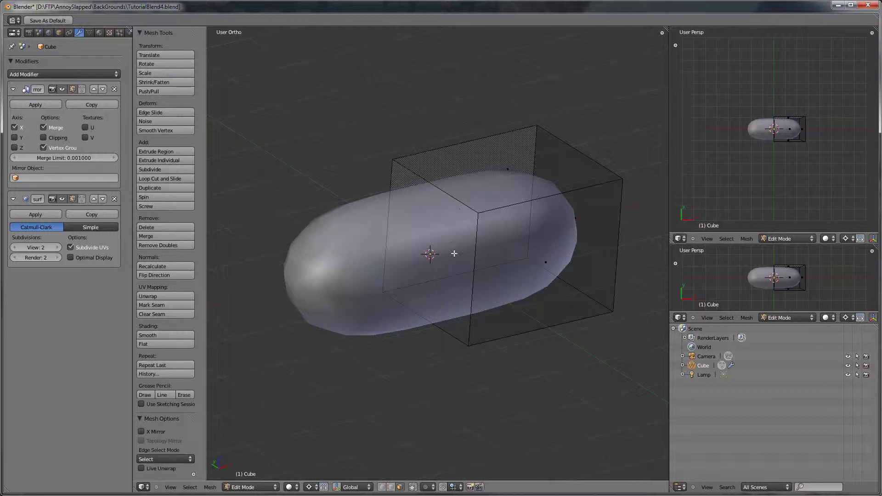
key("KP_1")
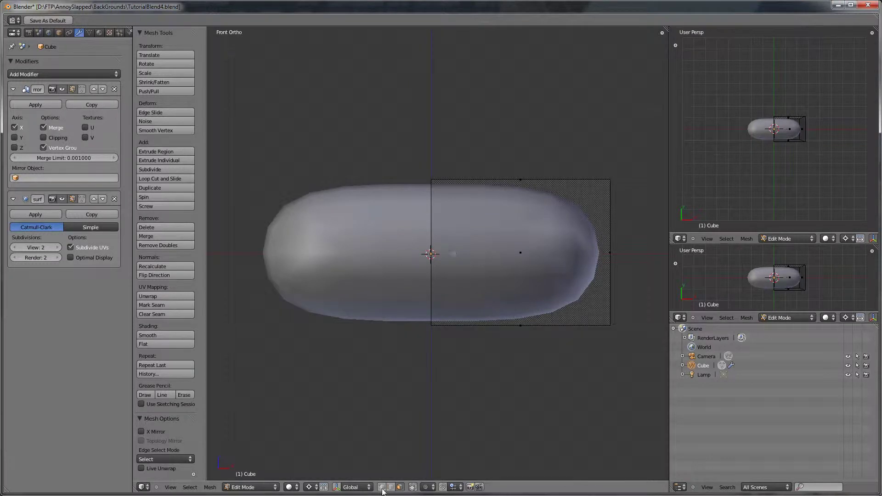
right_click(608, 161)
key("g")
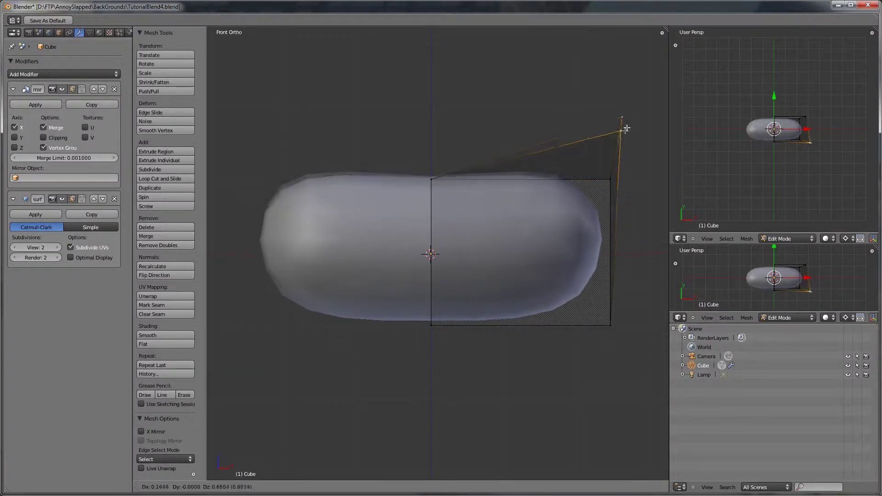
key("Escape")
Add a vertical loop cut slid toward the mirror plane and a horizontal loop cut slid toward the mesh's upper edge by about 0.61.
key("ctrl+r")
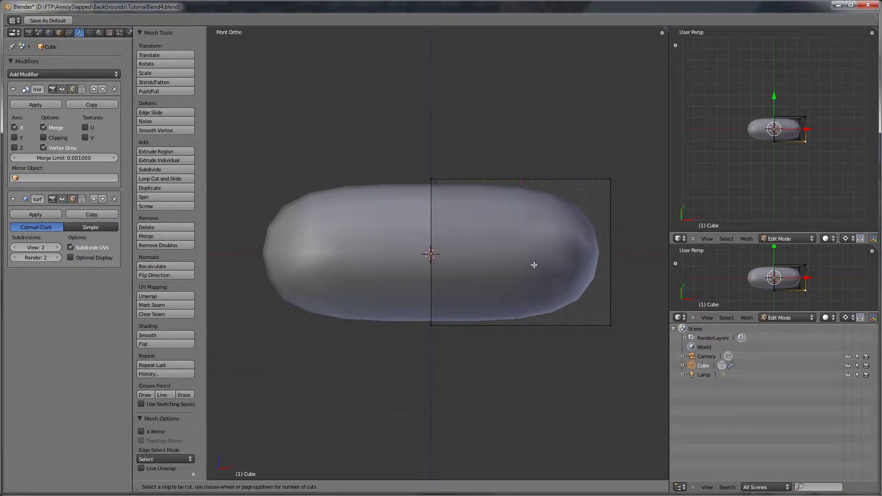
left_click(516, 309)
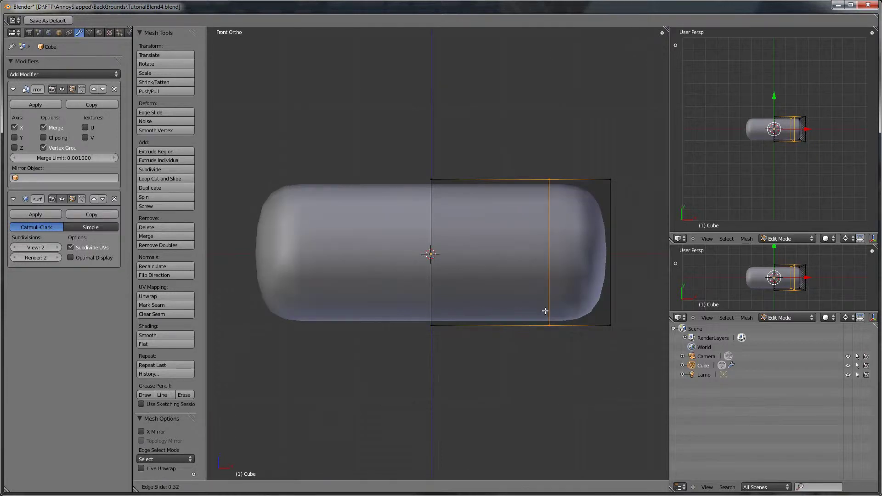
left_click(491, 311)
key("ctrl+r")
left_click(611, 252)
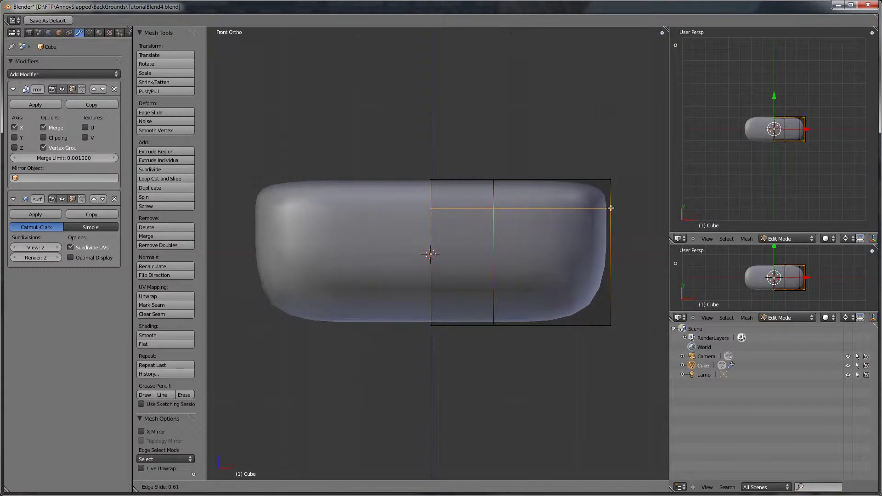
left_click(610, 208)
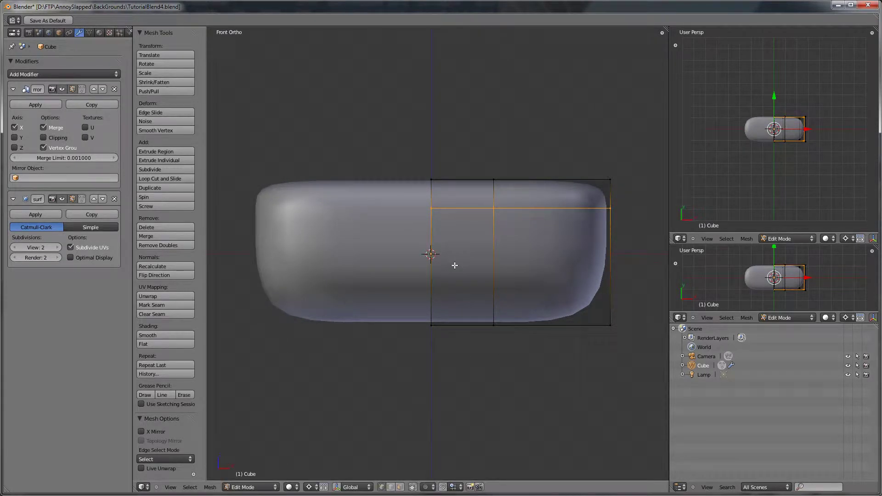
Delete the whole cube in Object Mode and reset the 3D cursor to the scene origin.
left_click(513, 330)
key("Tab")
key("x")
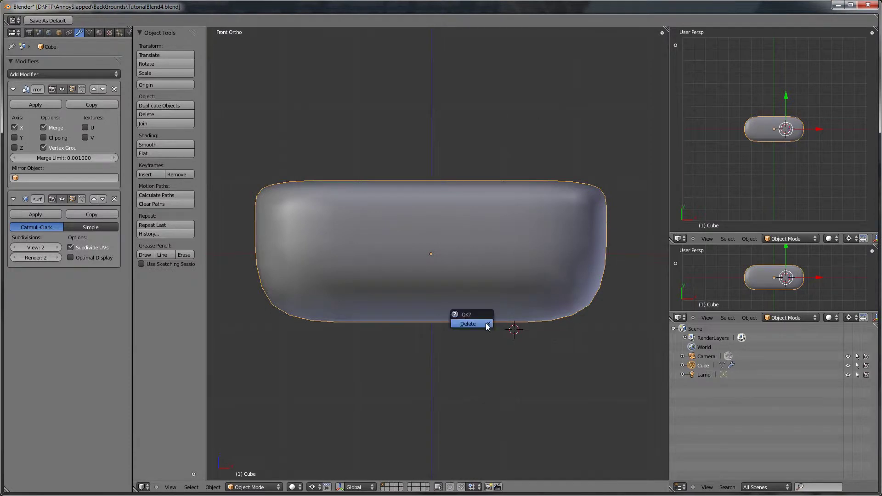
left_click(486, 325)
key("shift+c")
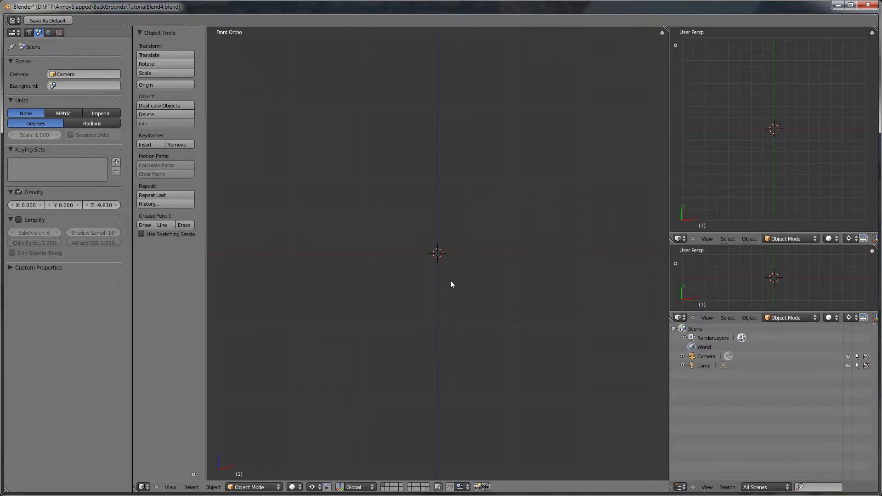
Add an Empty at the origin and scale it down to about 0.388.
key("shift+a")
left_click(418, 350)
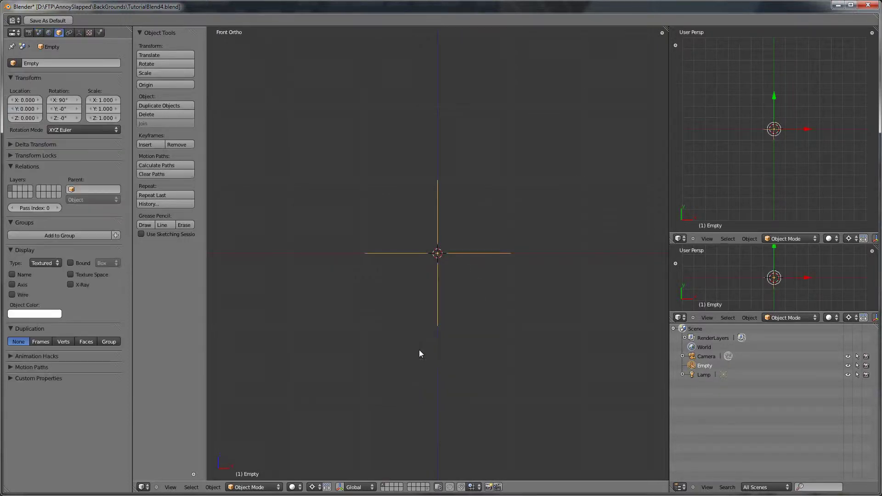
key("s")
left_click(480, 289)
middle_click_drag(486, 243, 448, 331)
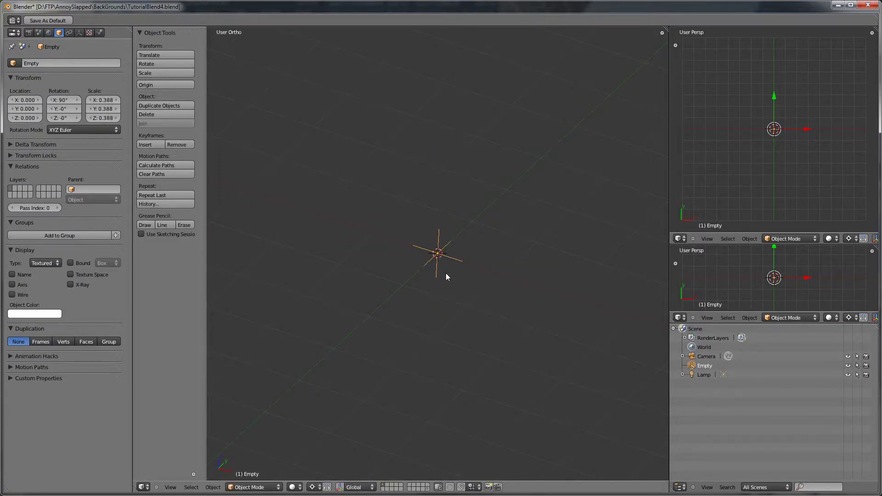
key("KP_1")
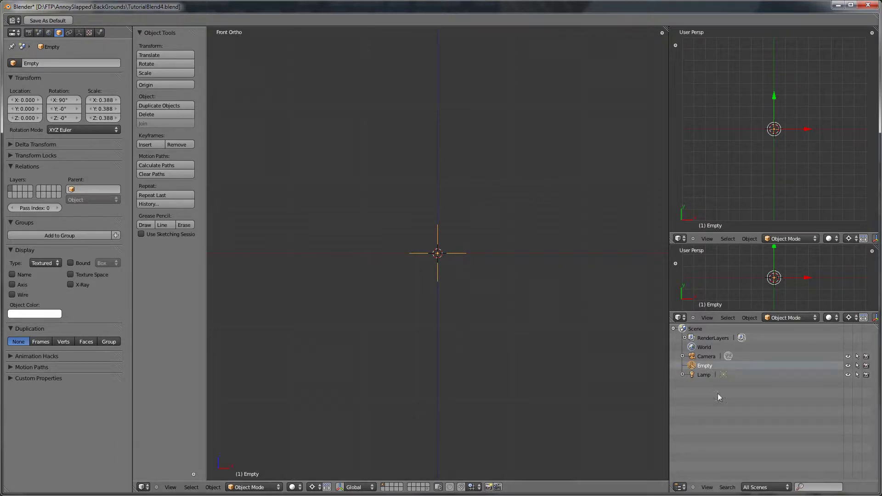
Rename the Empty as aa_Empty.
left_click(57, 61)
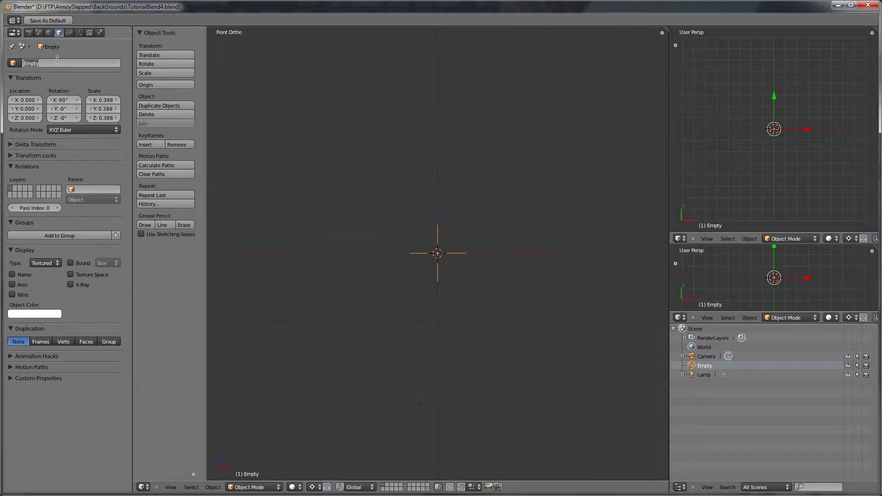
type("aa_Empty")
key("Return")
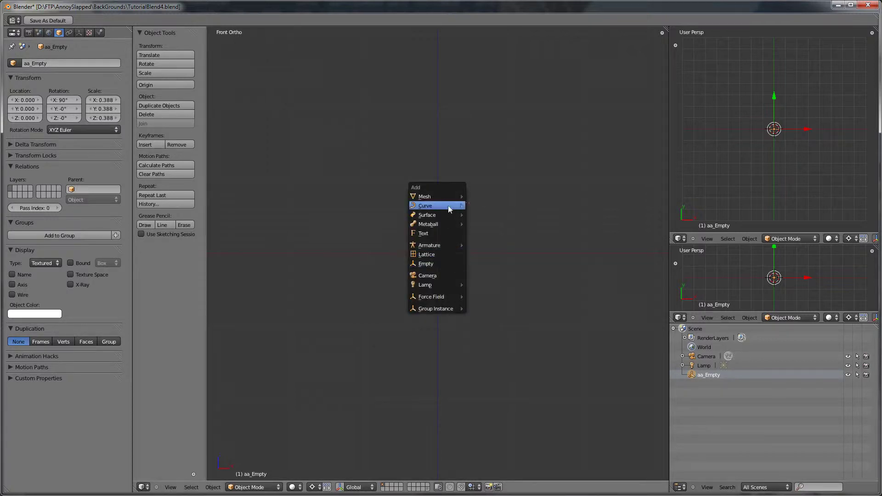
Add a new cube and move it in the positive X direction, leaving a small gap beside the Empty.
mouse_move(450, 198)
left_click(477, 206)
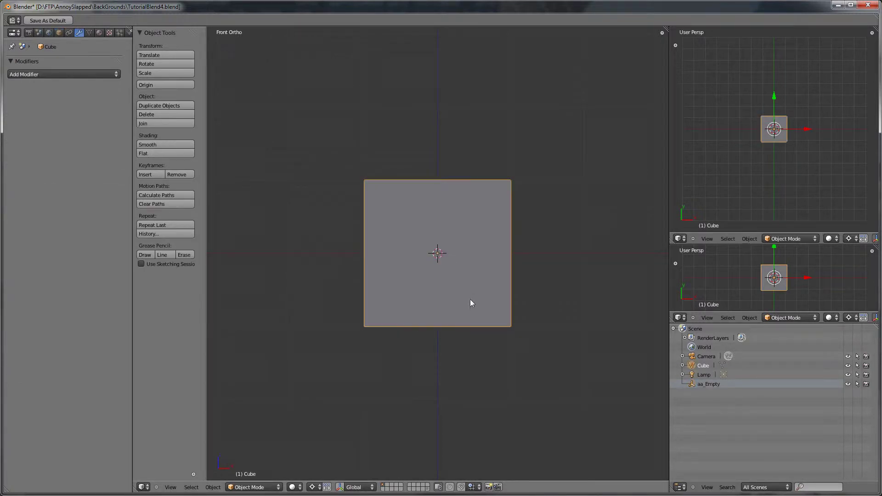
key("g")
left_click(535, 298)
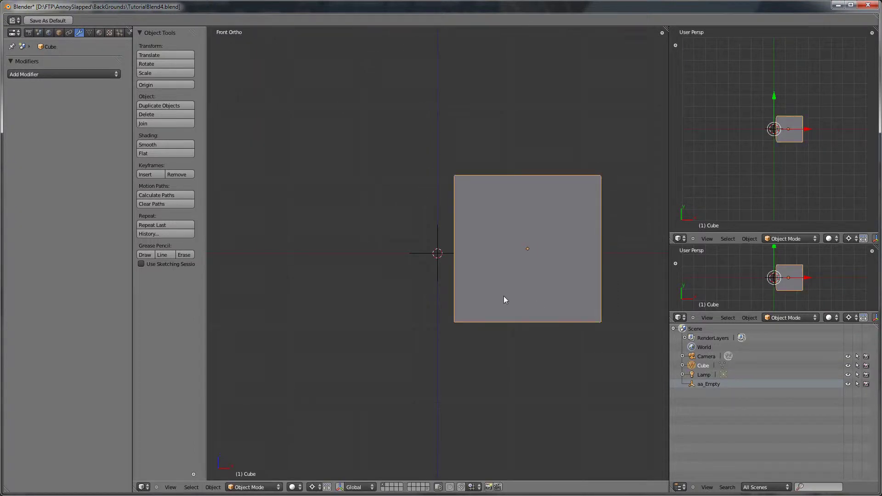
Add a Mirror modifier to the cube and set aa_Empty as its Mirror Object.
left_click(57, 74)
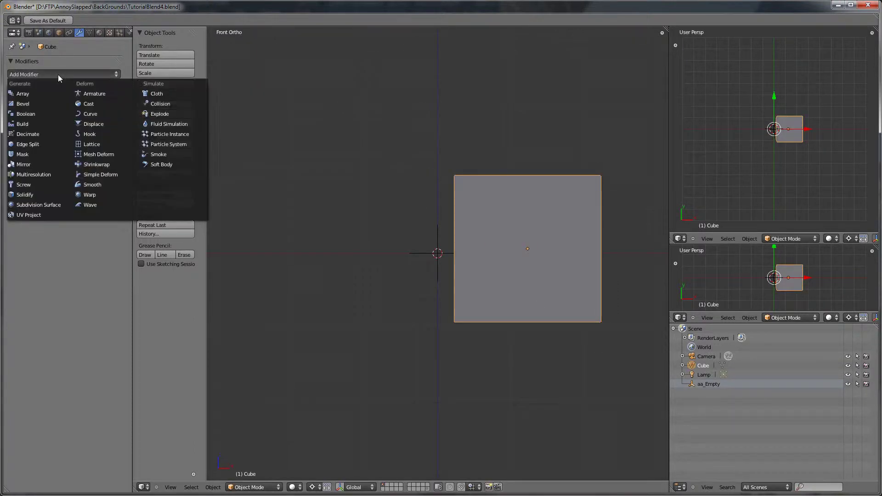
left_click(39, 164)
left_click(40, 175)
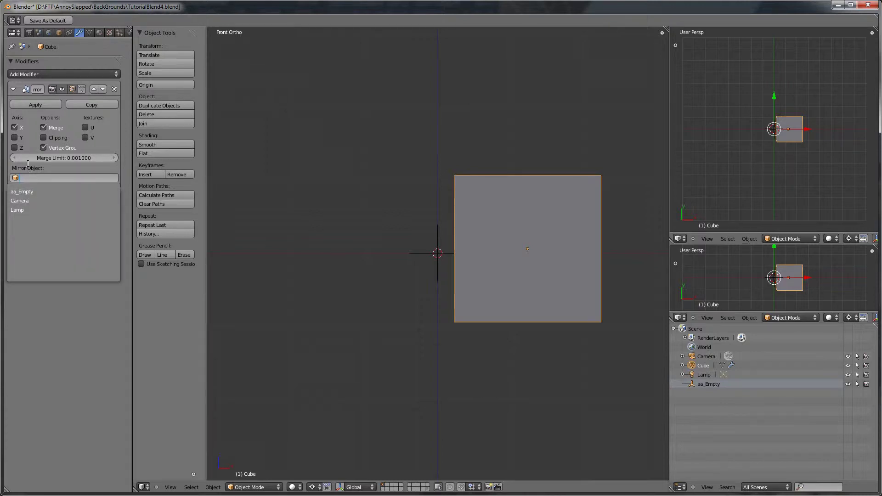
left_click(35, 191)
middle_click_drag(459, 257, 467, 295)
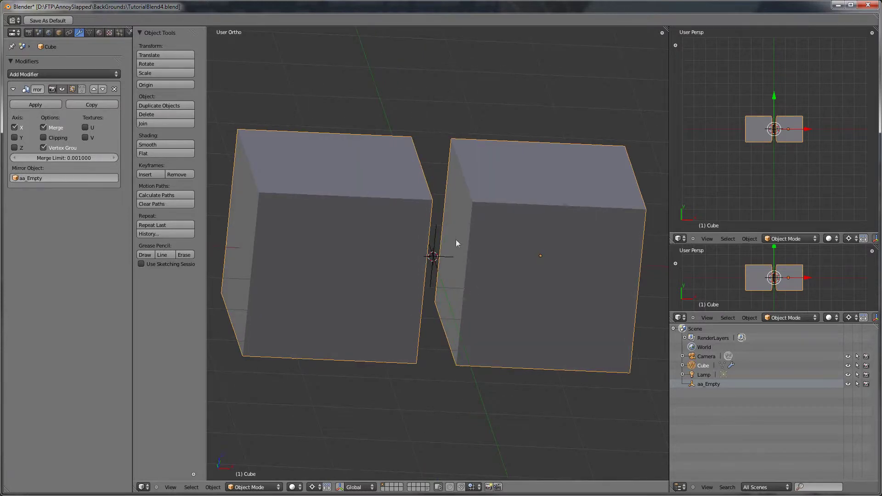
In Edit Mode, delete the cube's inner face, the one facing the mirrored half.
key("Tab")
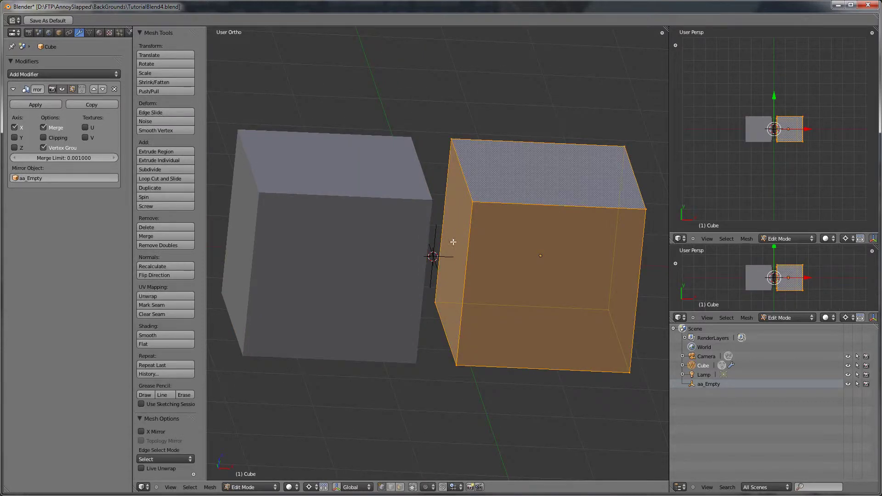
left_click(400, 486)
right_click(455, 252)
key("x")
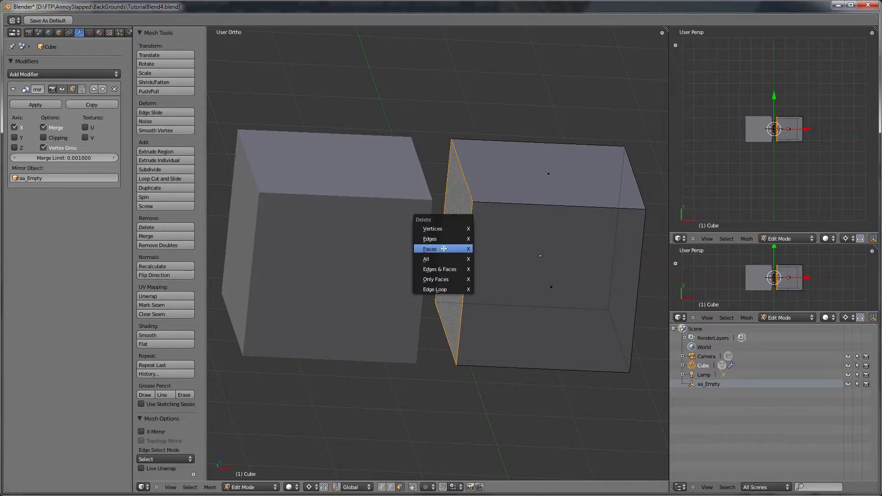
left_click(444, 248)
In front view, select the cube's inner vertices and scale them along global X onto the mirror plane at the Empty.
key("KP_1")
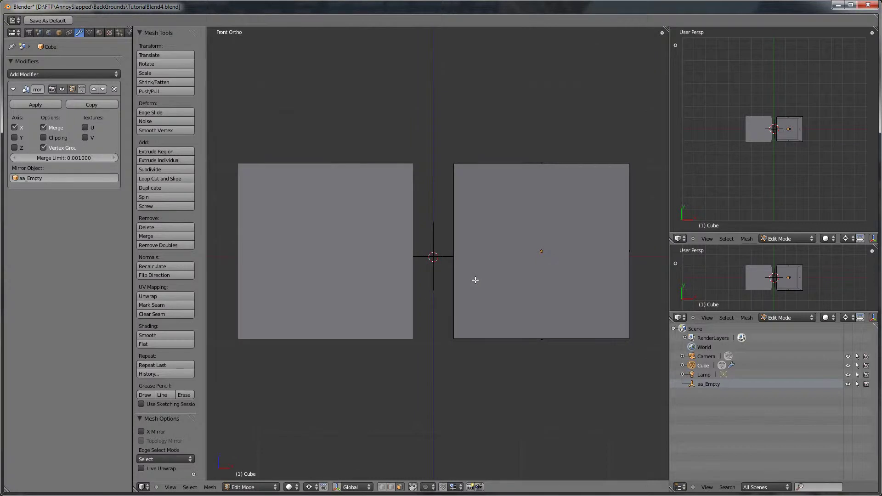
key("b")
left_click_drag(441, 148, 493, 419)
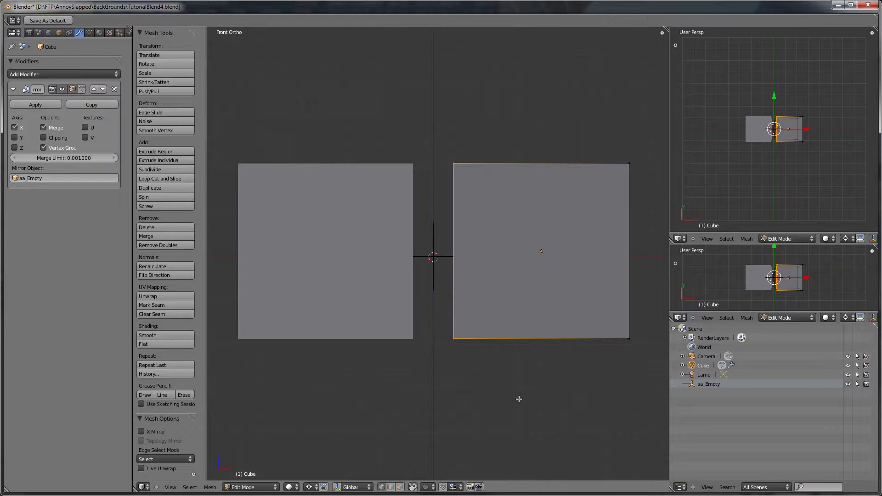
key("s")
key("x")
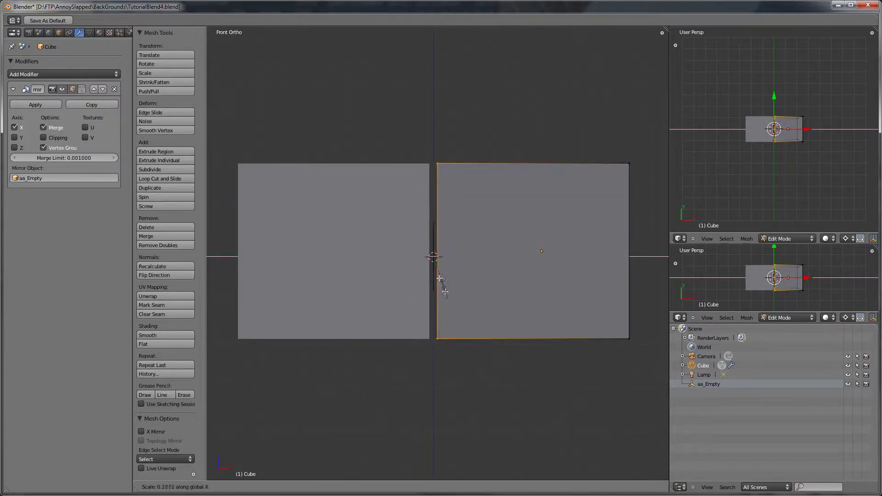
left_click(433, 257)
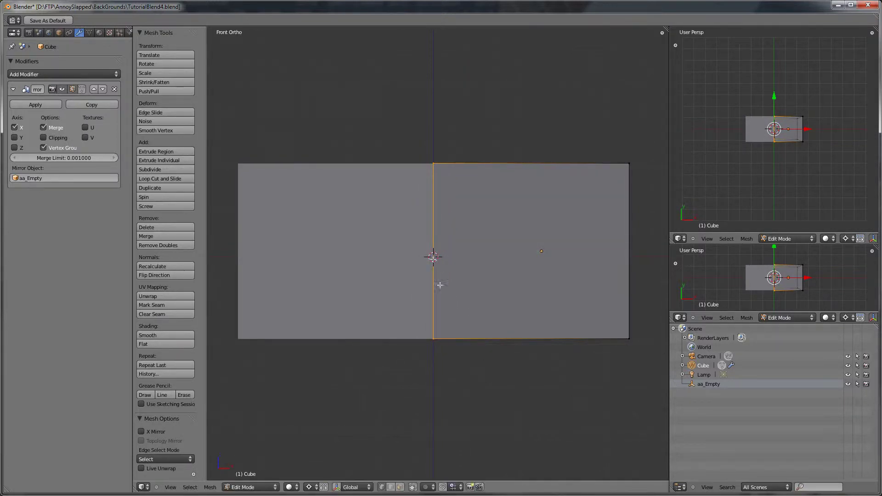
Place the 3D cursor just above the cube's upper rear edge and return to Object Mode.
middle_click_drag(441, 348, 464, 378)
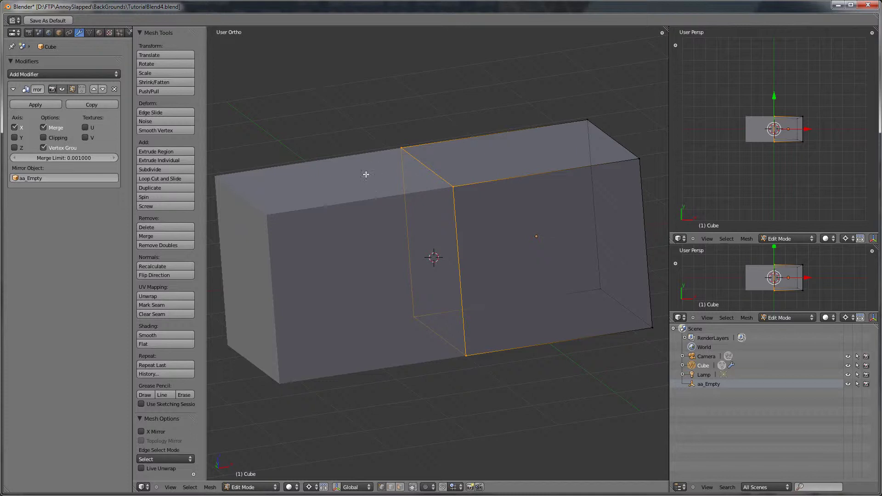
left_click(487, 114)
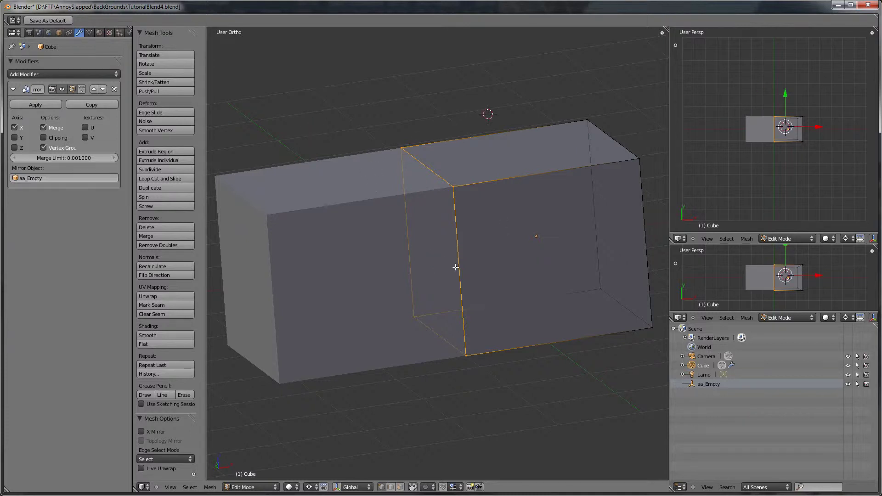
key("Tab")
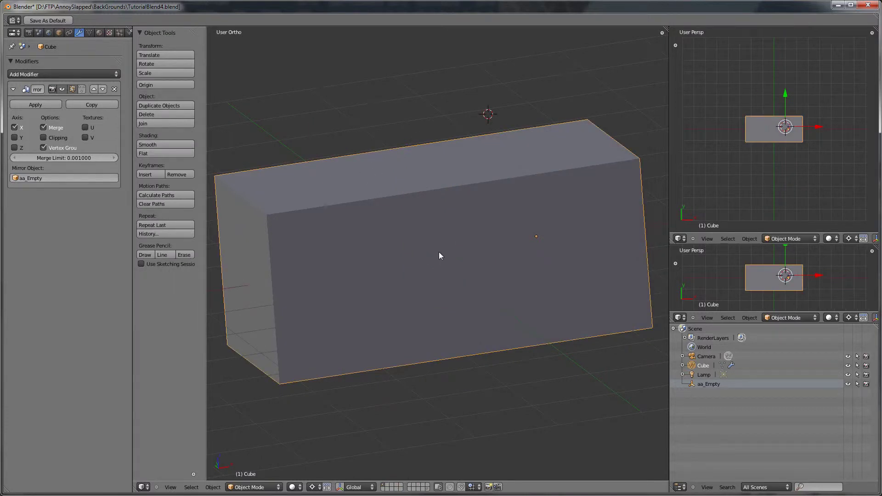
Try to move the mirrored cube away from the Empty.
key("g")
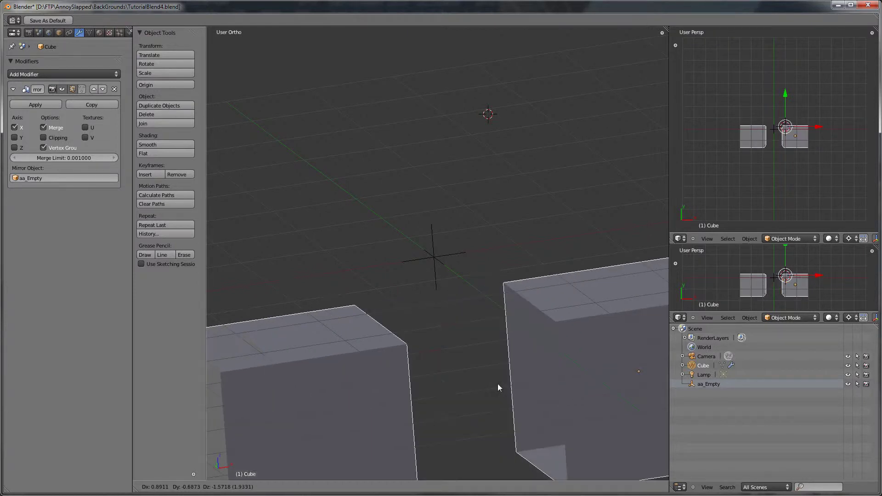
left_click(425, 308)
middle_click_drag(387, 244, 452, 204)
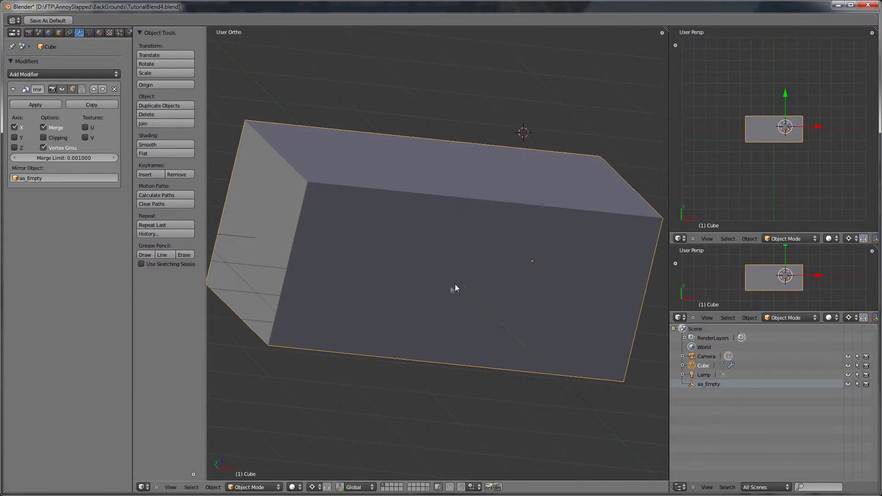
Select aa_Empty in wireframe shading and examine its position between the two mirrored halves from the front and at an angle.
key("z")
right_click(433, 256)
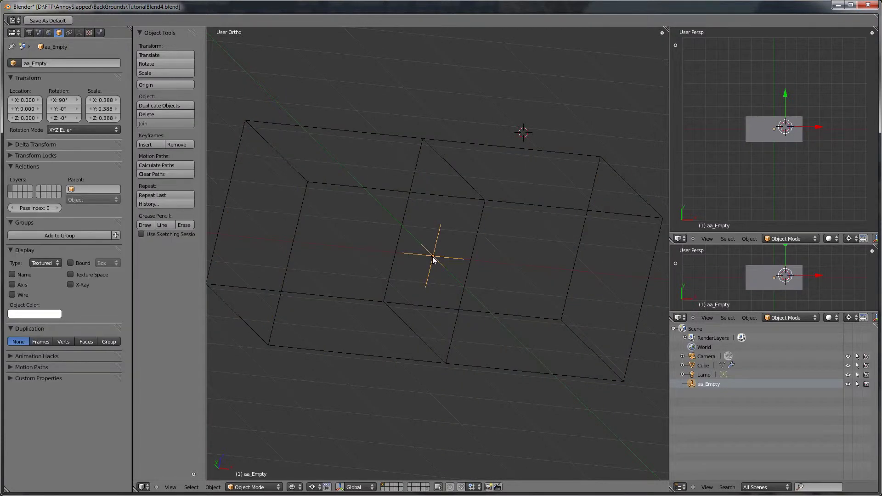
key("KP_1")
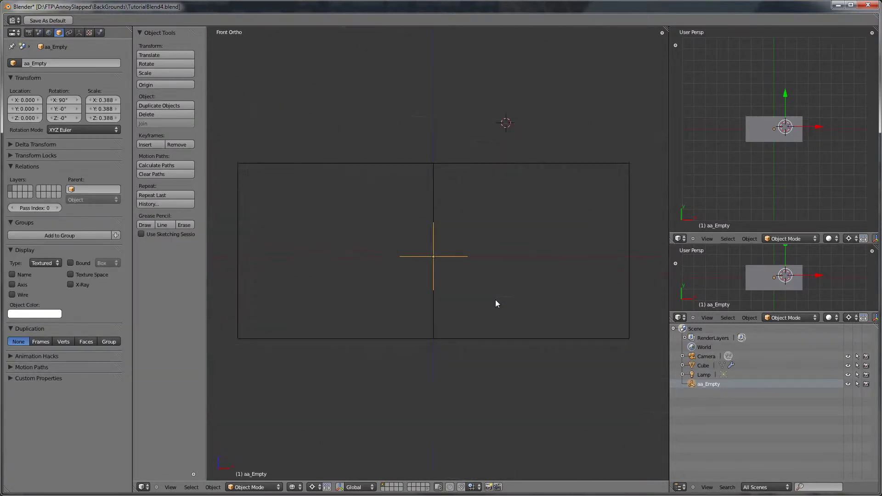
middle_click_drag(477, 206, 497, 255)
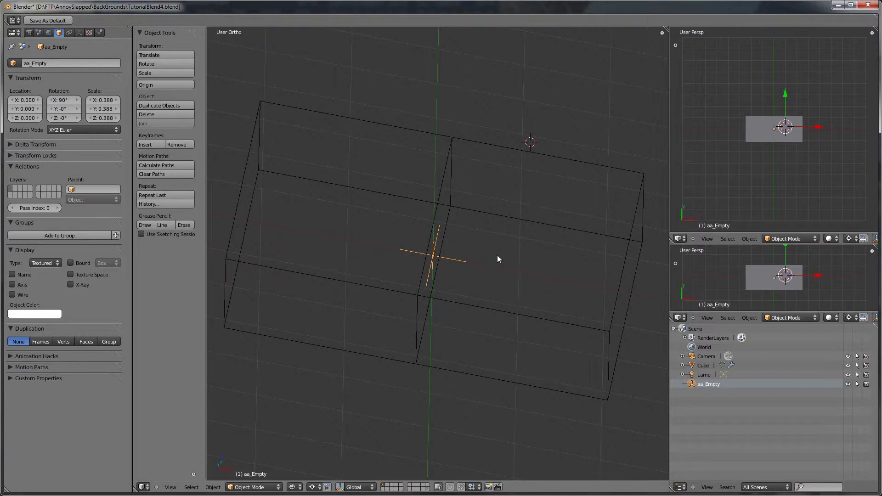
In Edit Mode with solid shading and face selection, duplicate the cube's front face and move the copy forward along Y.
right_click(486, 208)
key("Tab")
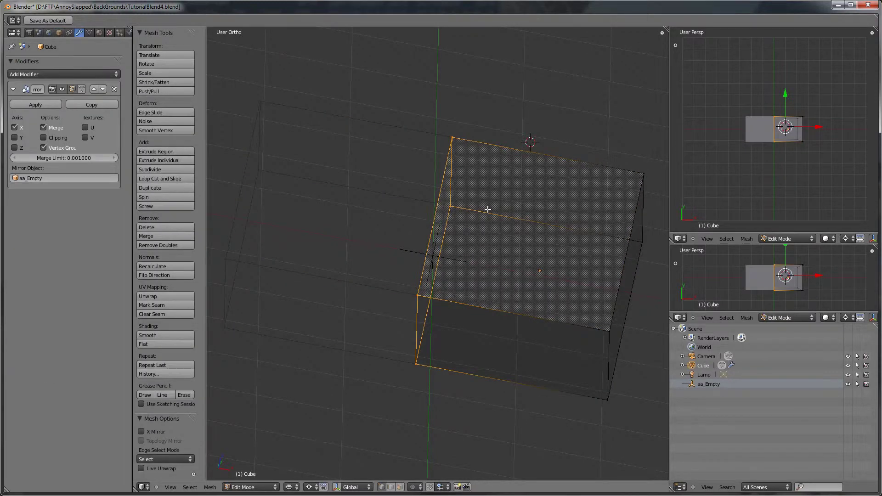
key("z")
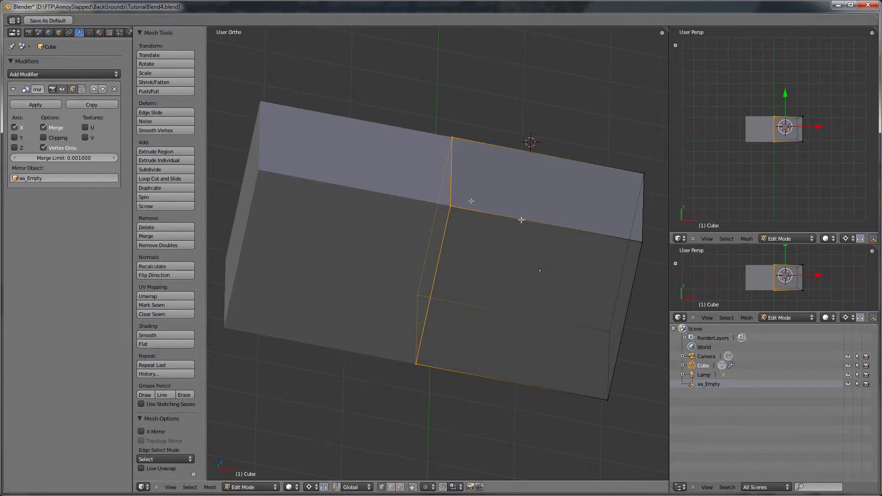
middle_click_drag(560, 262, 515, 263)
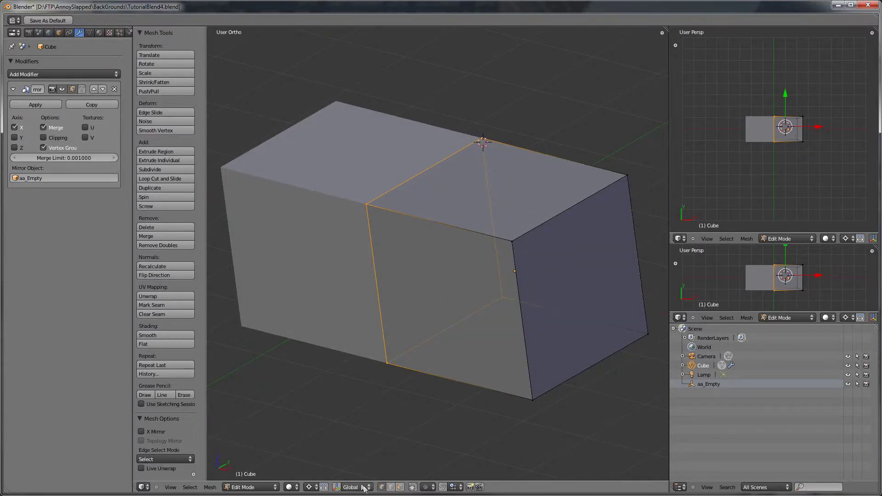
left_click(400, 486)
right_click(465, 300)
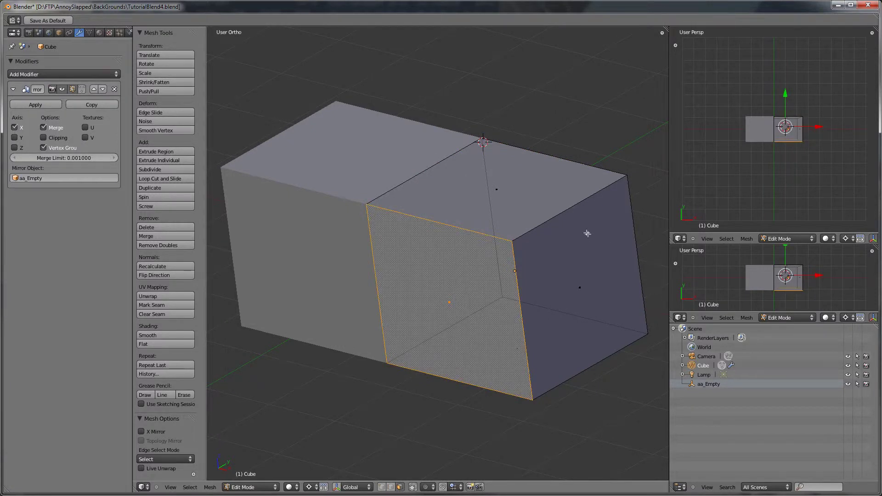
key("g")
key("y")
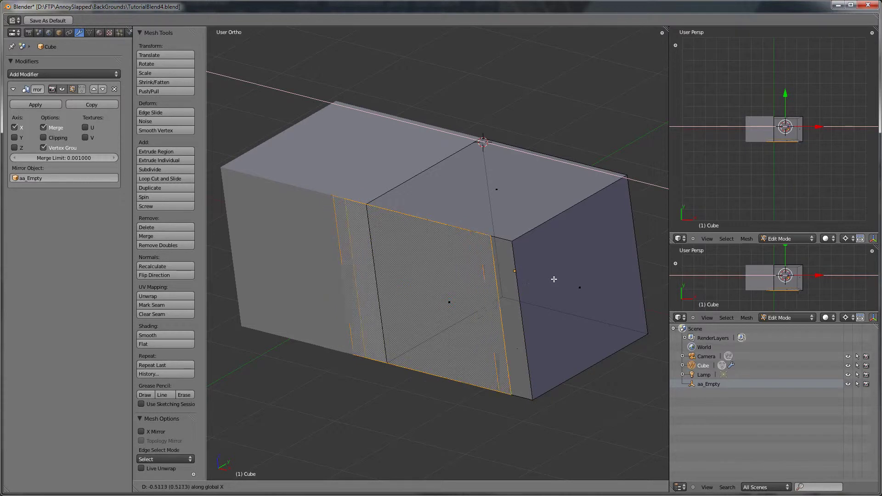
left_click(544, 306)
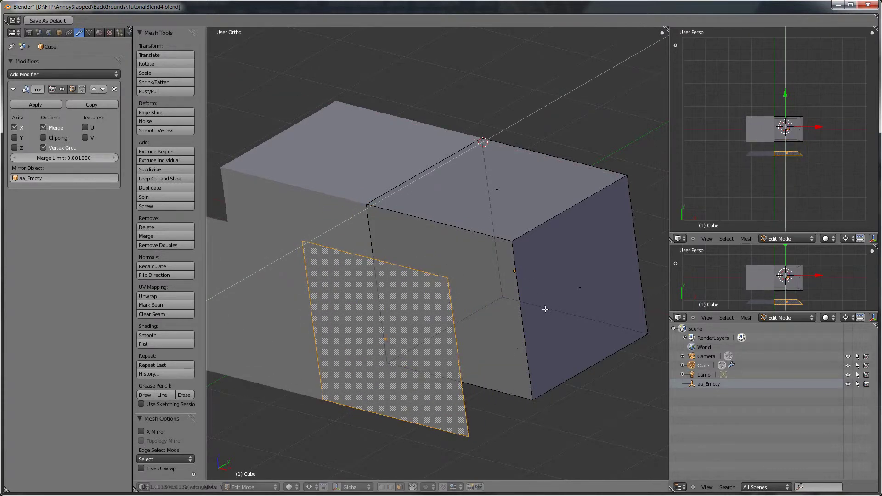
Separate the duplicated front face into its own object and return to Object Mode.
key("p")
left_click(481, 342)
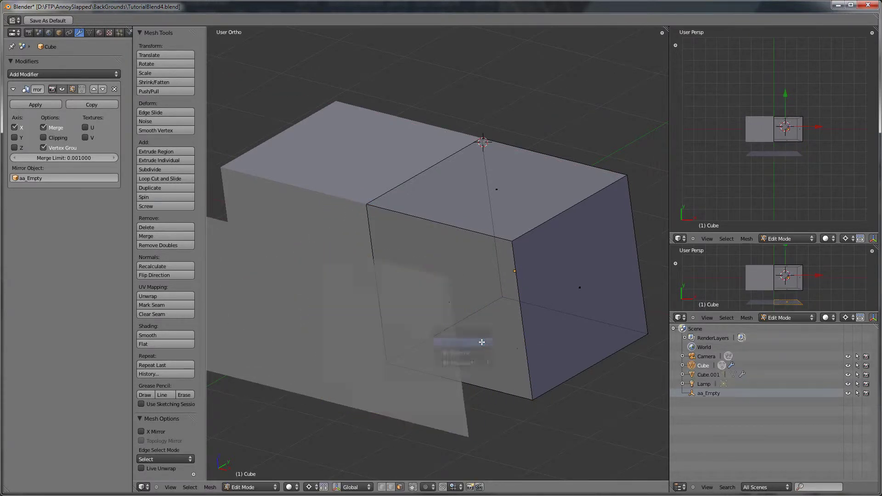
key("Tab")
In Edit Mode, scale the separated face down to a small square and place it just in front of the cube.
right_click(403, 354)
right_click(563, 210)
right_click(405, 373)
key("Tab")
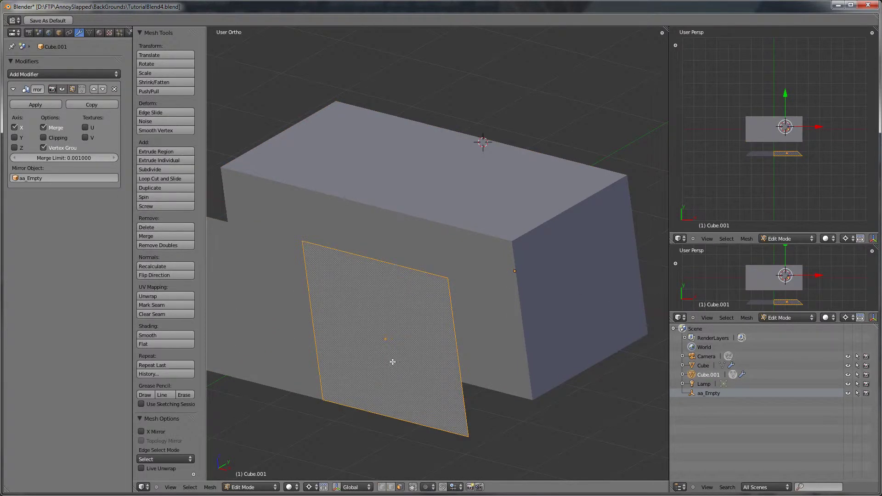
key("s")
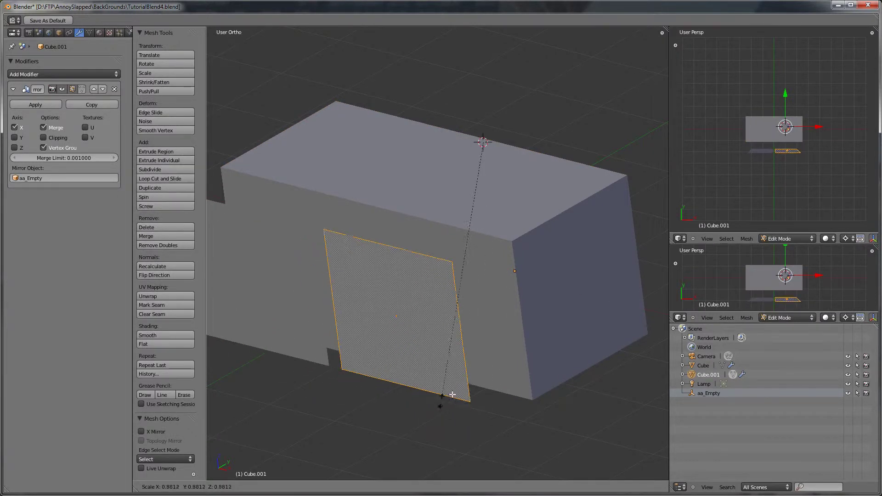
left_click(480, 223)
key("g")
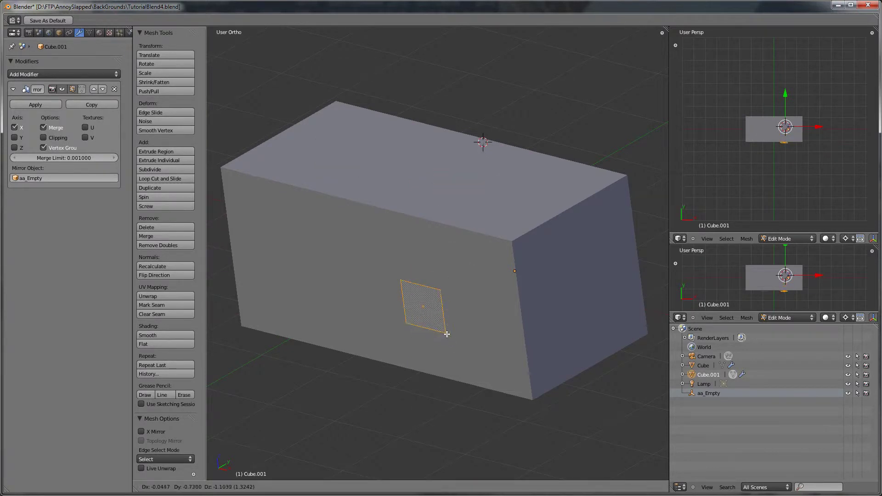
left_click(445, 339)
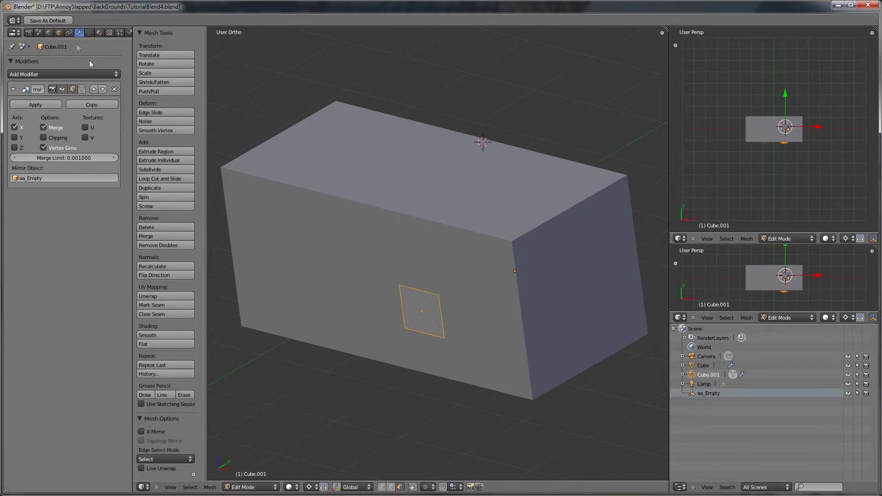
Give the small front face the material named Material and set its diffuse colour to crimson red.
left_click(99, 33)
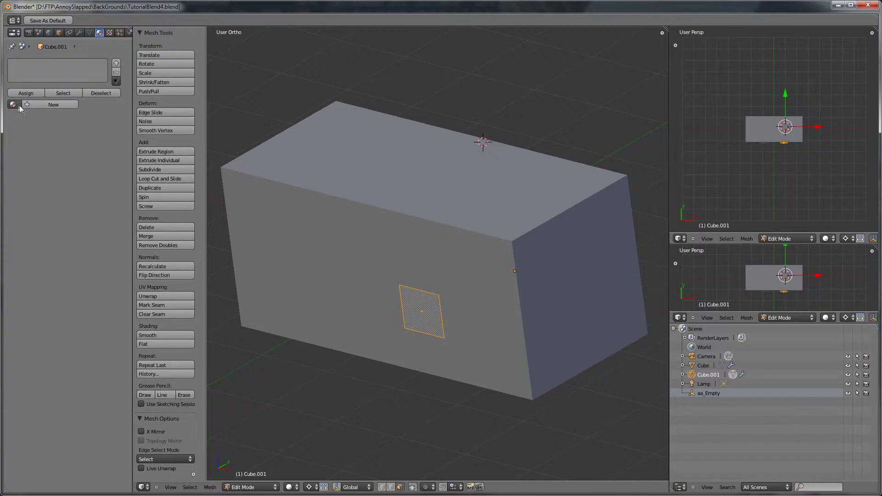
left_click(14, 104)
left_click(42, 106)
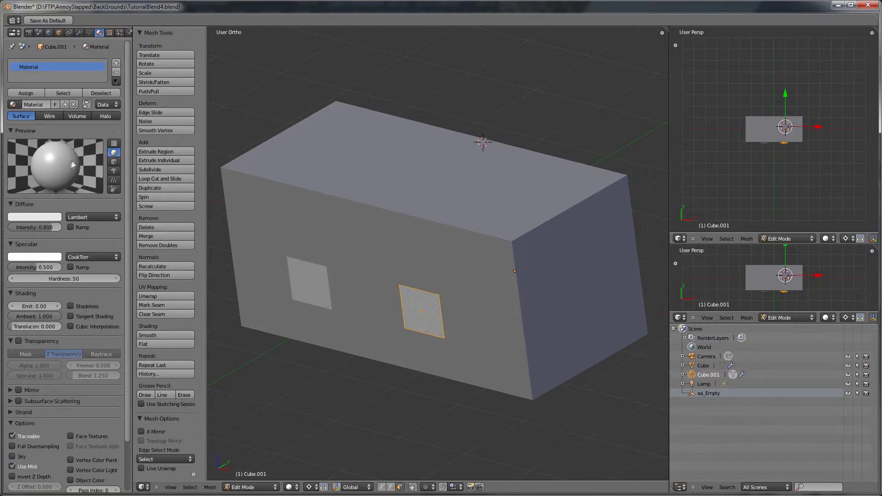
left_click(50, 217)
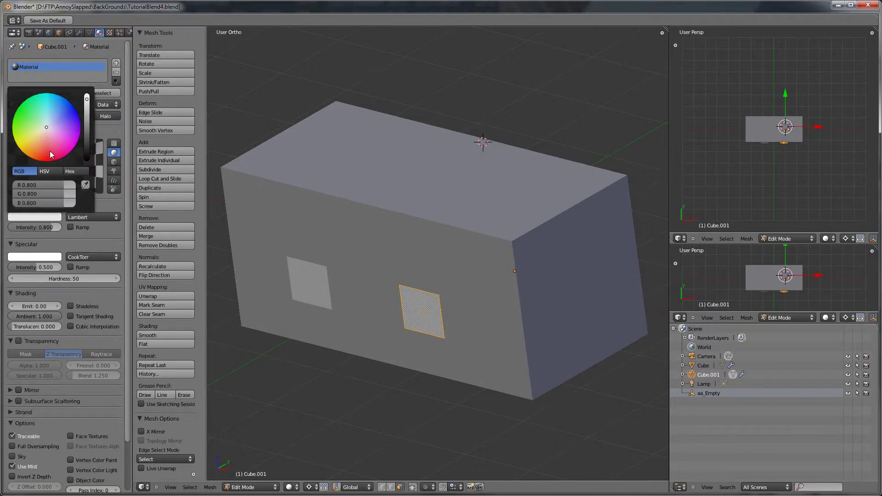
left_click_drag(50, 151, 51, 161)
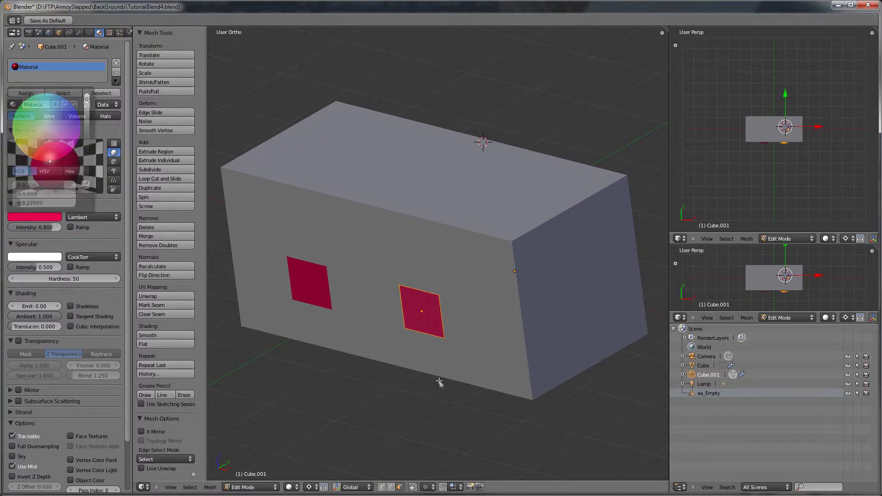
Move the red face toward the cube's outer side, away from the mirror plane, and return to Object Mode.
key("g")
left_click(400, 334)
middle_click_drag(440, 266, 366, 386)
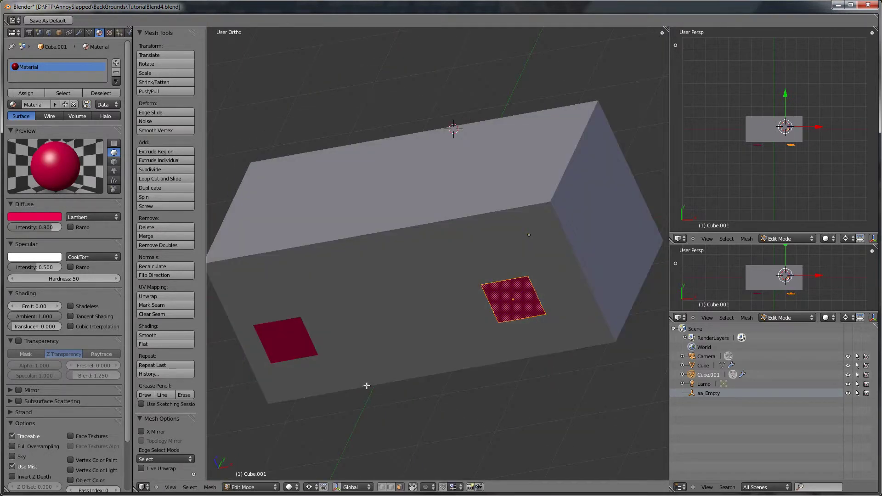
key("Tab")
In Edit Mode on the original cube, duplicate its top face and raise the copy along Z.
right_click(419, 205)
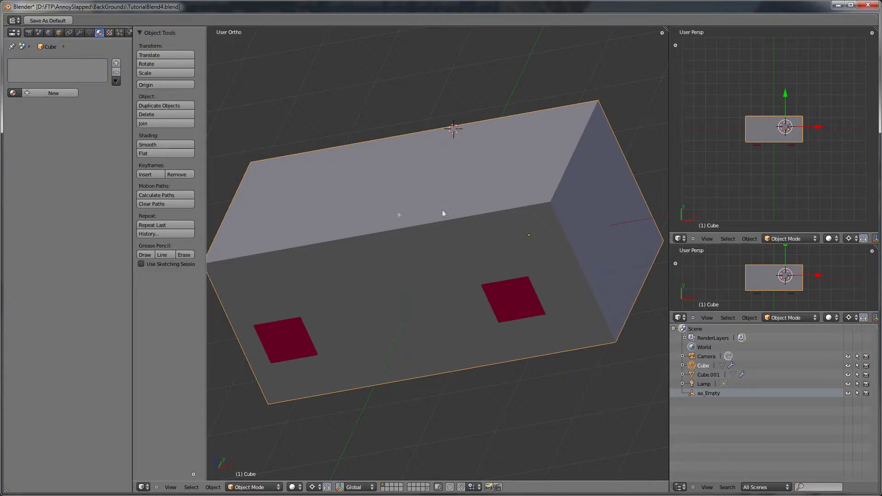
key("Tab")
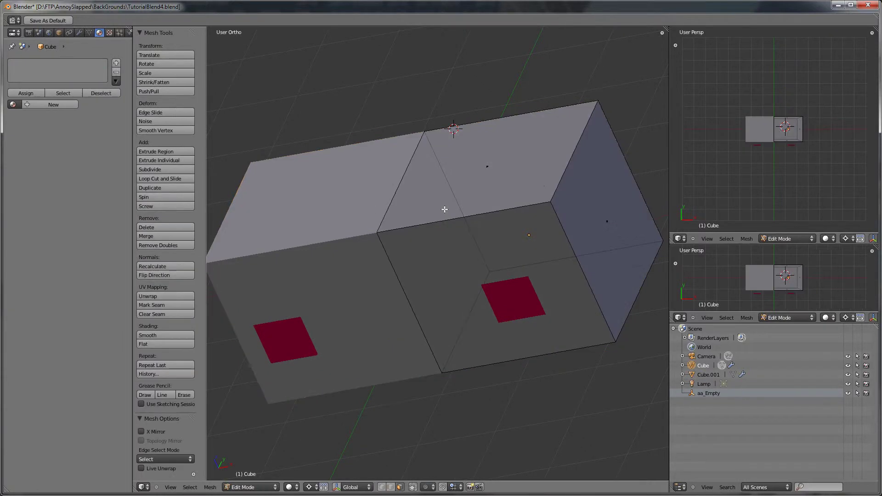
right_click(476, 174)
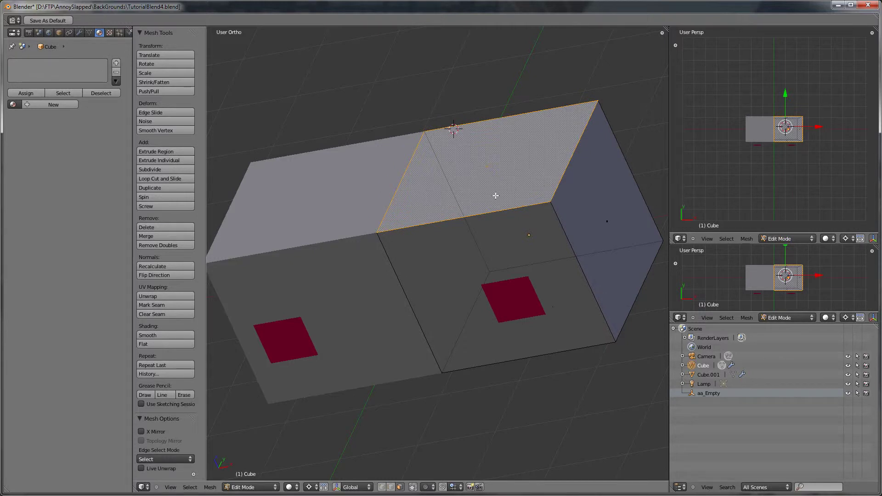
key("g")
key("z")
left_click(478, 150)
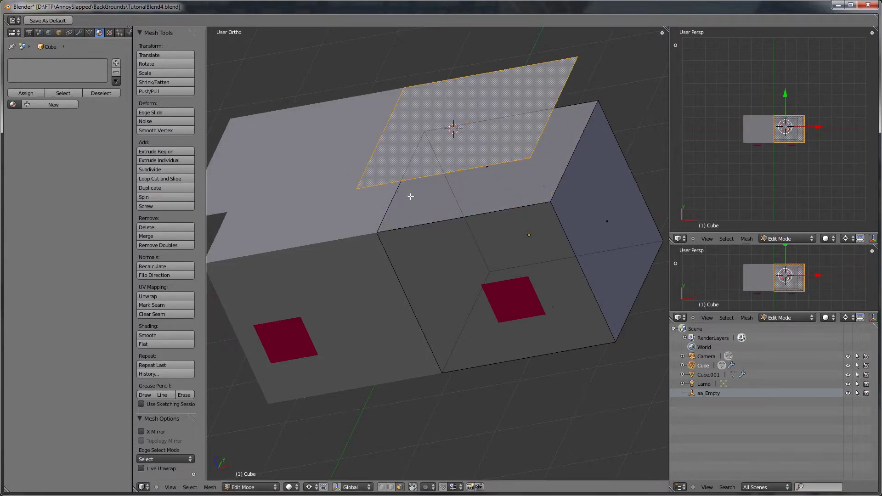
Scale the duplicated top face down to a small square and position it above the cube's rear edge.
key("g")
key("Escape")
key("g")
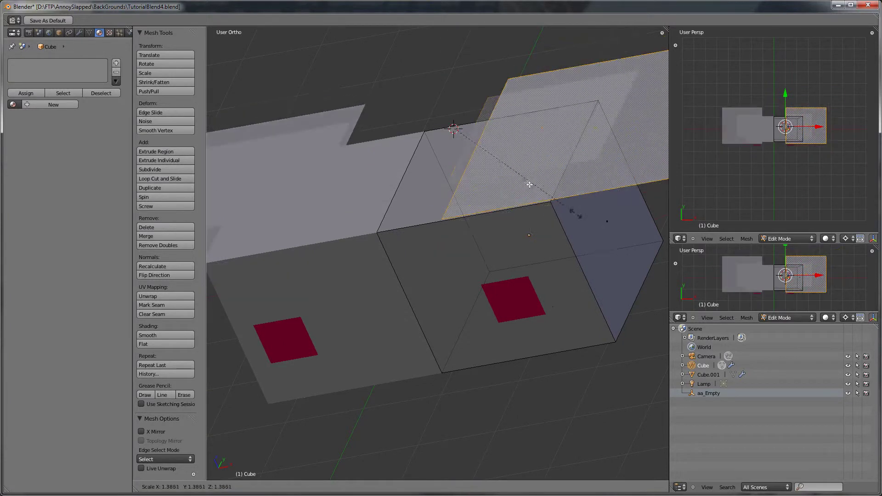
key("Escape")
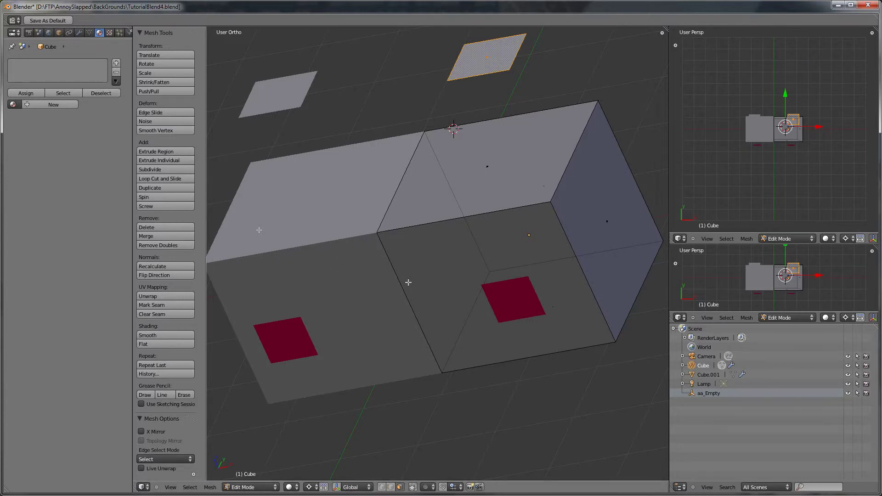
Review the cube's Mirror modifier settings and separate the small floating top face into its own object.
left_click(89, 32)
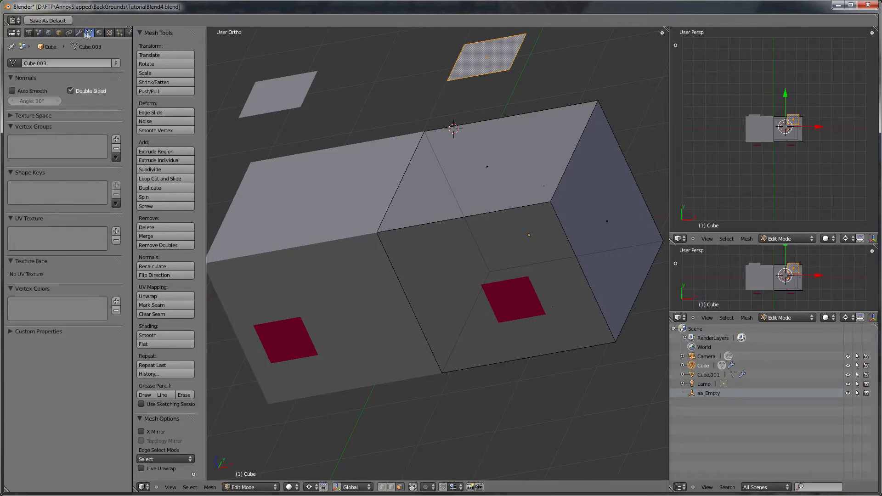
left_click(80, 32)
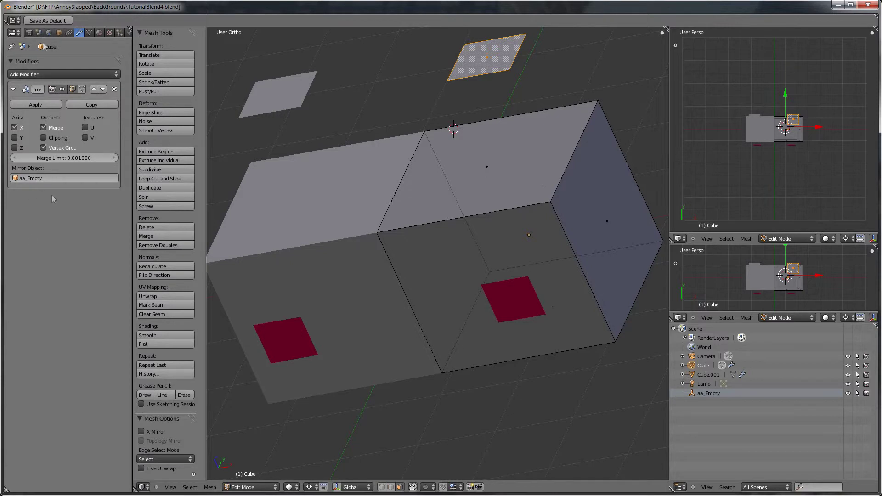
key("p")
left_click(492, 139)
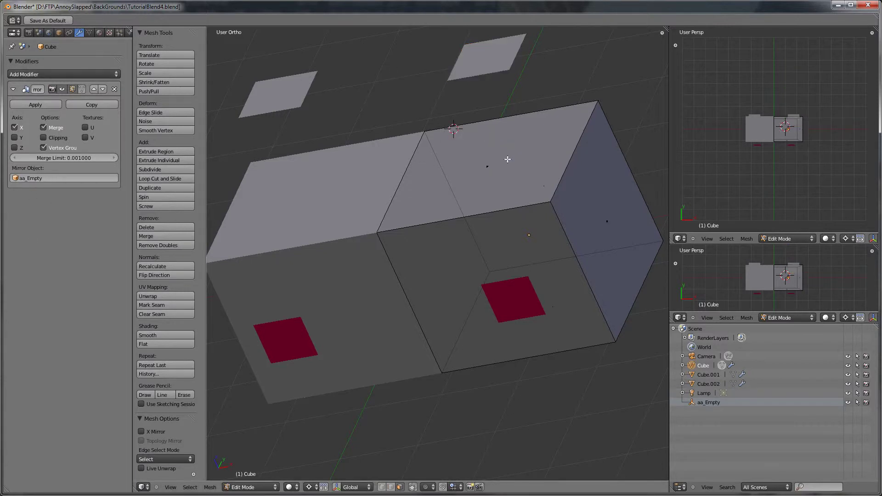
In front view, select all of the cube's geometry and return to Object Mode.
key("KP_1")
key("a")
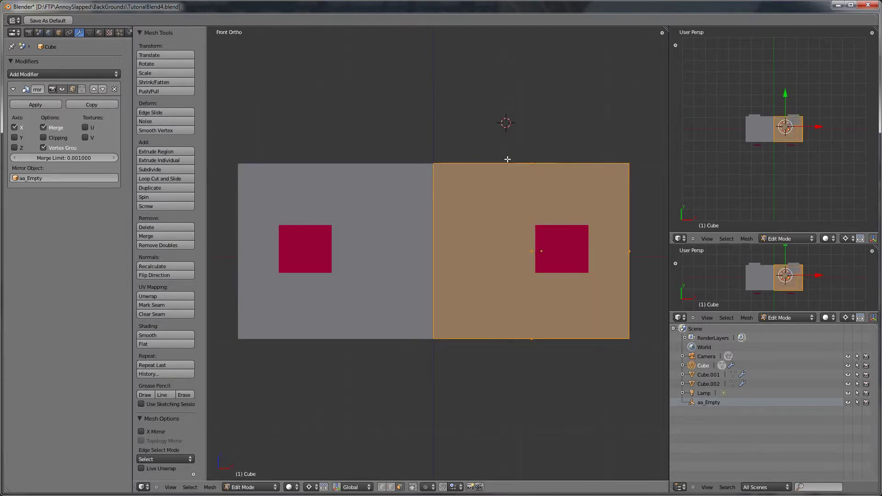
key("Tab")
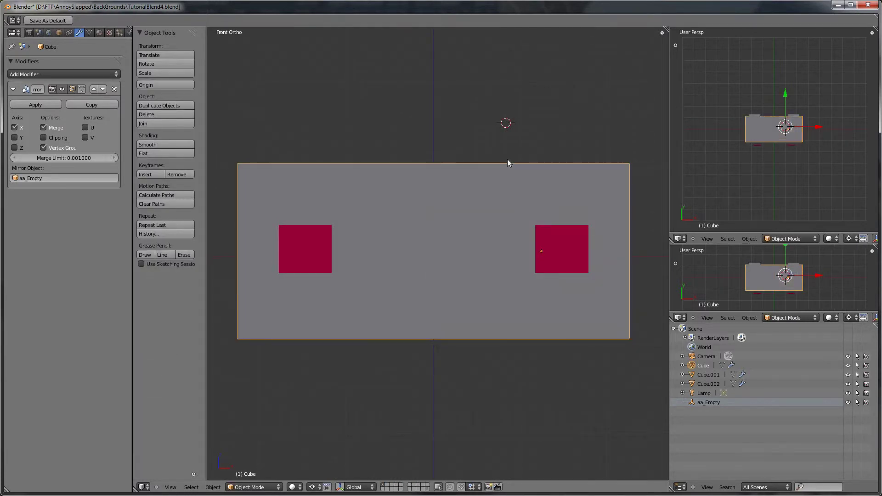
Delete the mirrored cube objects and the Empty, and reset the 3D cursor to the scene centre.
key("a")
key("a")
key("x")
left_click(507, 160)
key("shift+s")
left_click(456, 303)
key("shift+c")
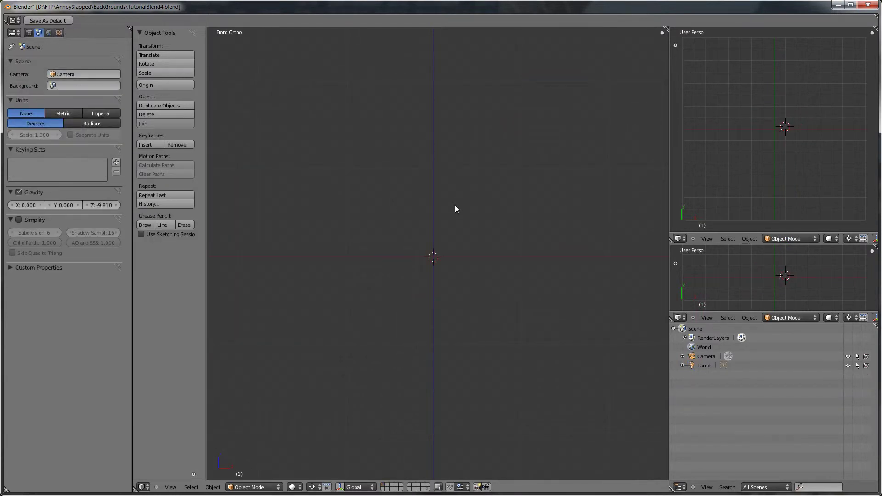
In front view, add a Monkey mesh at the scene centre.
key("KP_1")
key("shift+a")
mouse_move(450, 239)
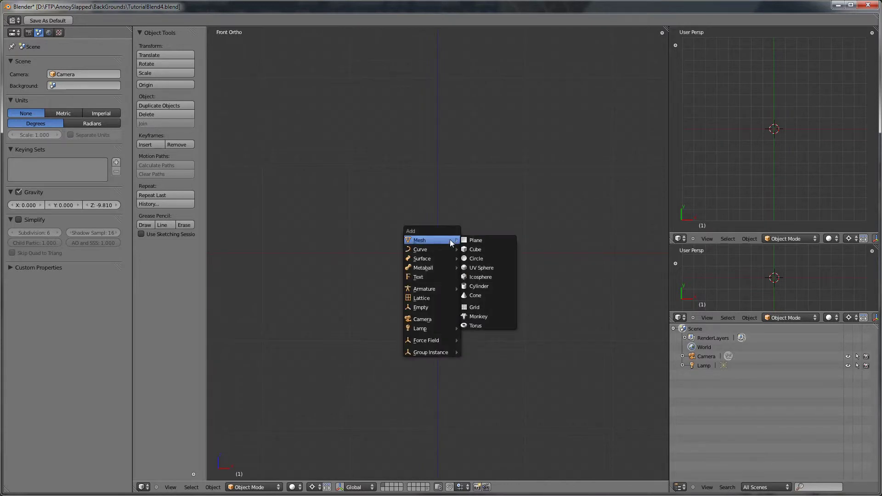
left_click(483, 315)
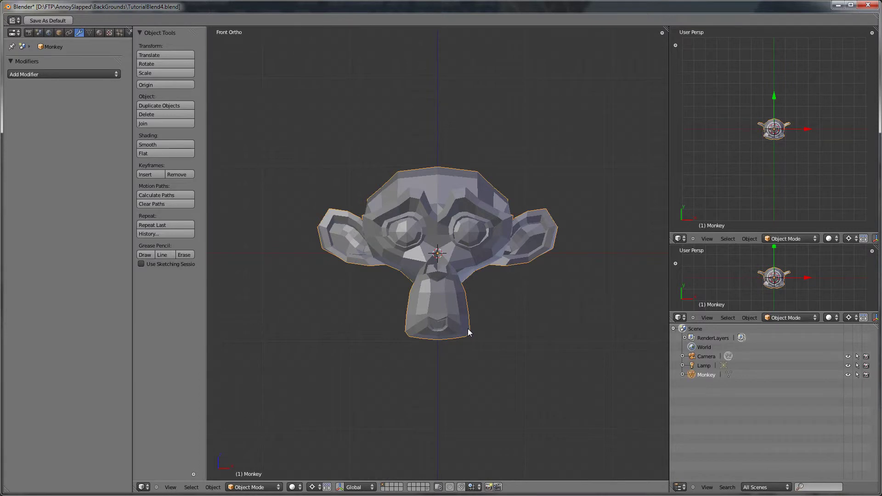
In Edit Mode, box-select the vertices on the monkey's negative X side and delete them, leaving an open half-head.
key("Tab")
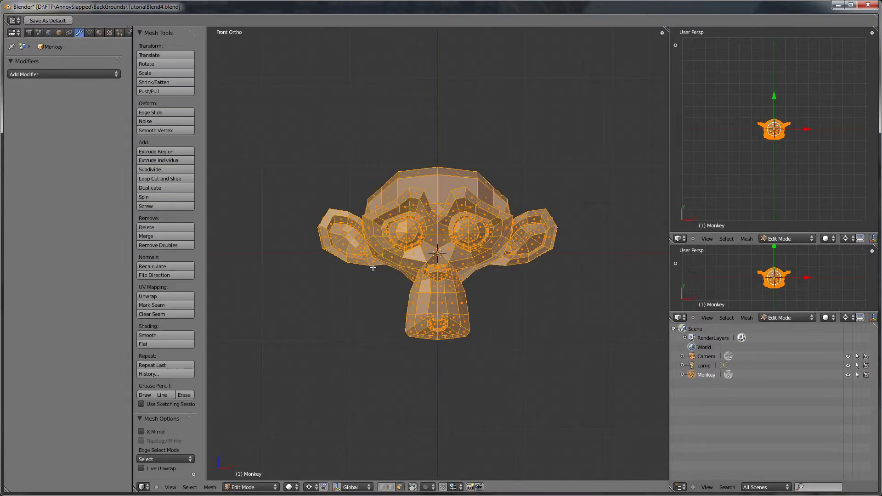
left_click(382, 487)
key("a")
key("b")
left_click_drag(298, 91, 435, 399)
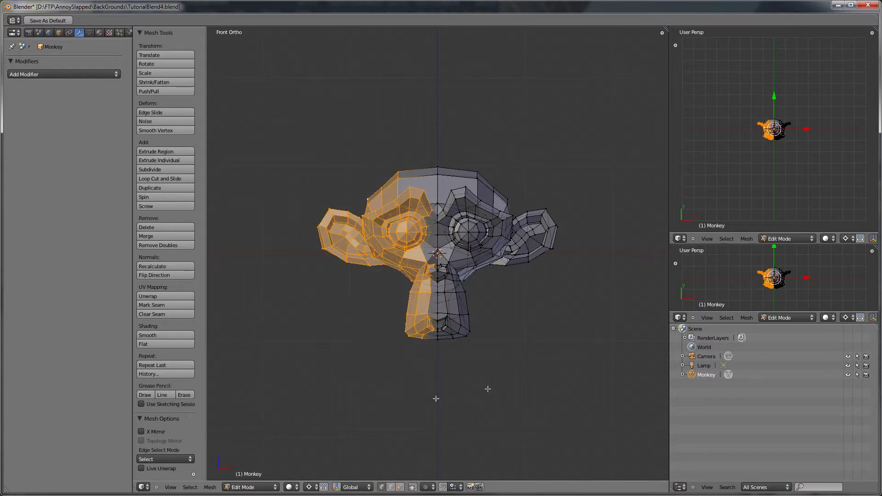
key("x")
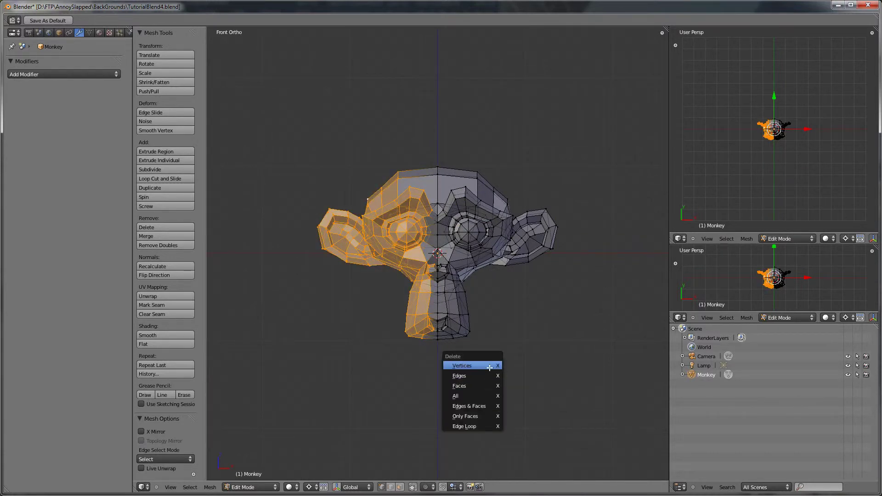
left_click(489, 368)
middle_click_drag(443, 295, 544, 308)
mouse_move(534, 233)
middle_mouse_down()
mouse_move(528, 288)
mouse_move(445, 316)
mouse_move(432, 330)
mouse_move(458, 272)
middle_mouse_up()
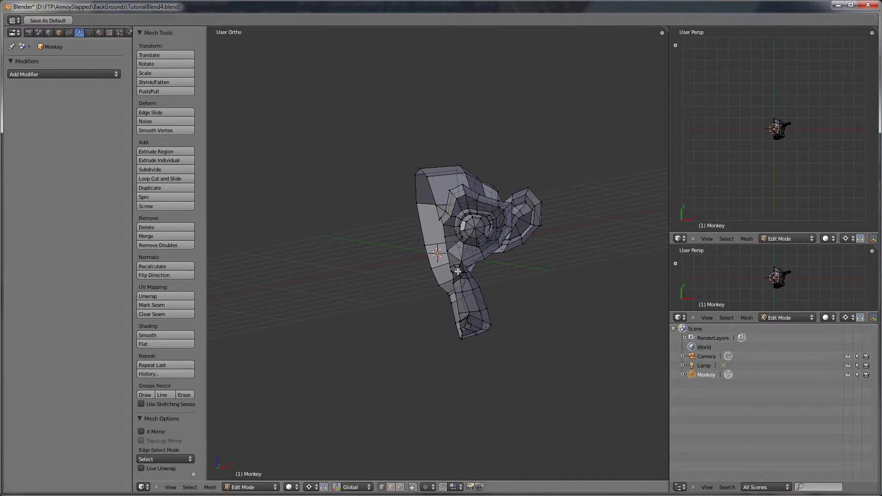
key("KP_1")
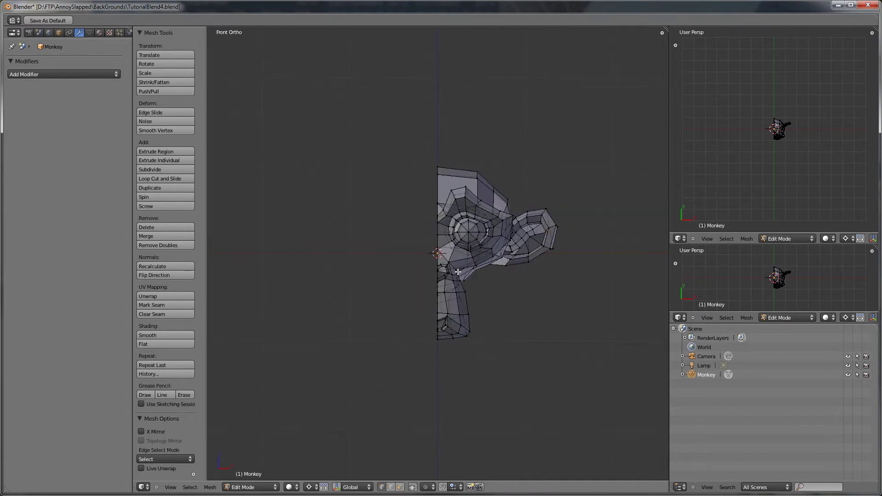
right_click(557, 228)
key("g")
key("Escape")
Select a vertex on the half-head's open centre seam and snap the 3D cursor to it.
middle_click_drag(436, 279, 442, 269)
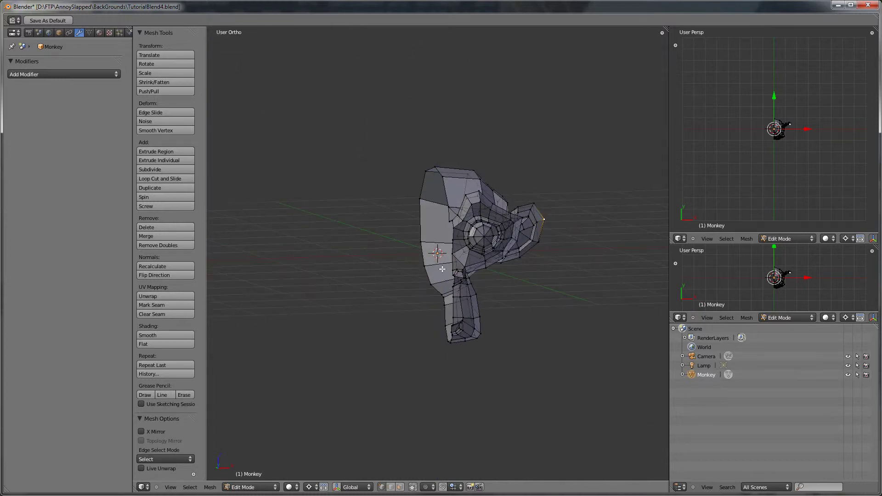
right_click(418, 243)
right_click(446, 260, "shift")
key("KP_1")
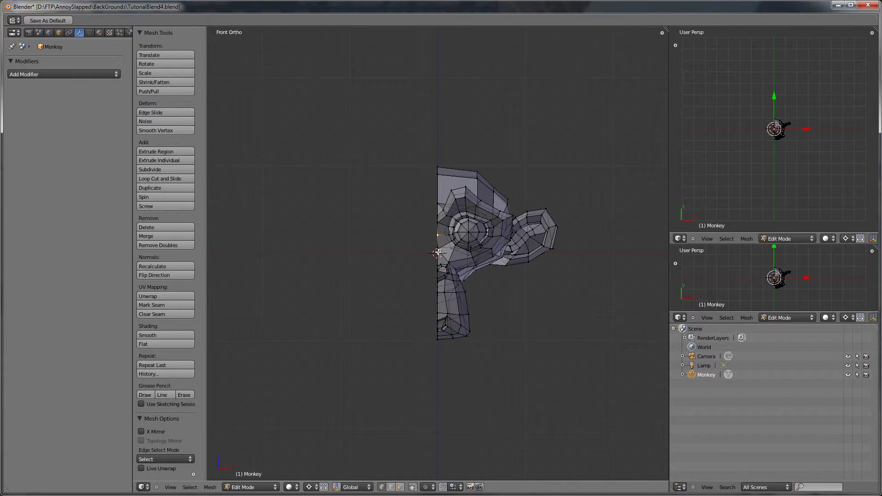
key("shift+s")
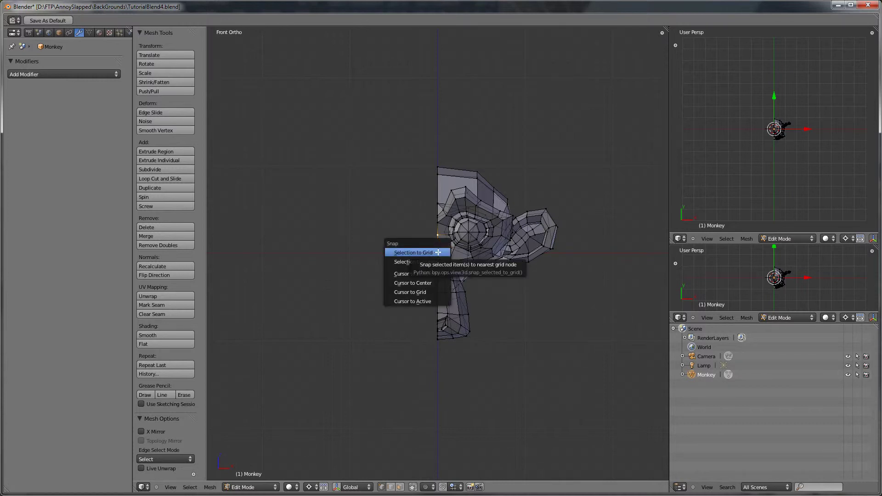
left_click(434, 276)
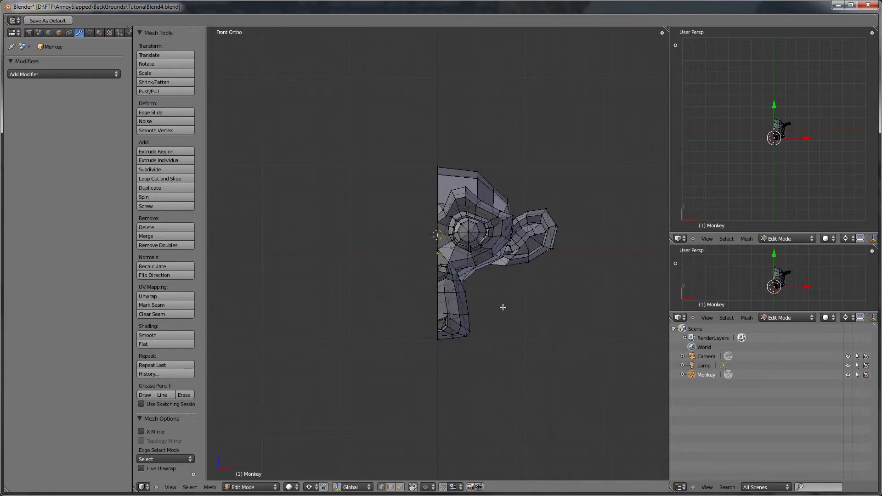
Duplicate the whole half-head in place and mirror the copy along global X about the 3D cursor, previewing Y and Z too.
key("a")
key("g")
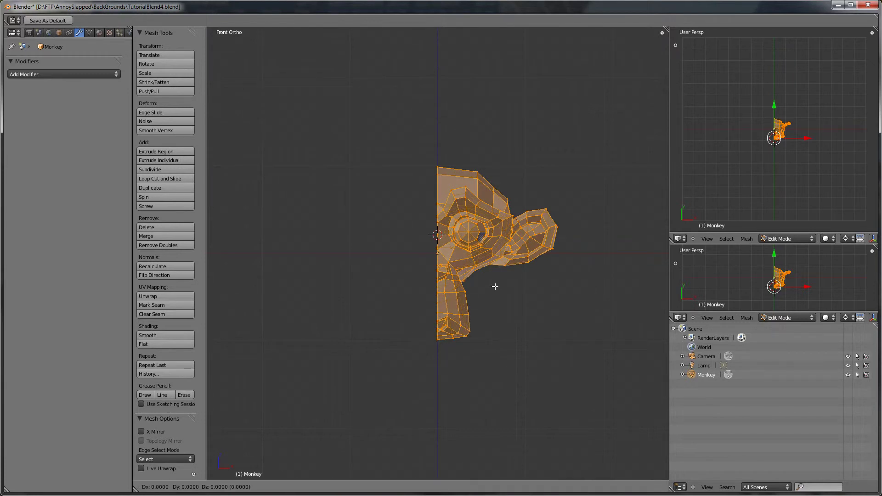
right_click(522, 242)
key("ctrl+m")
key("x")
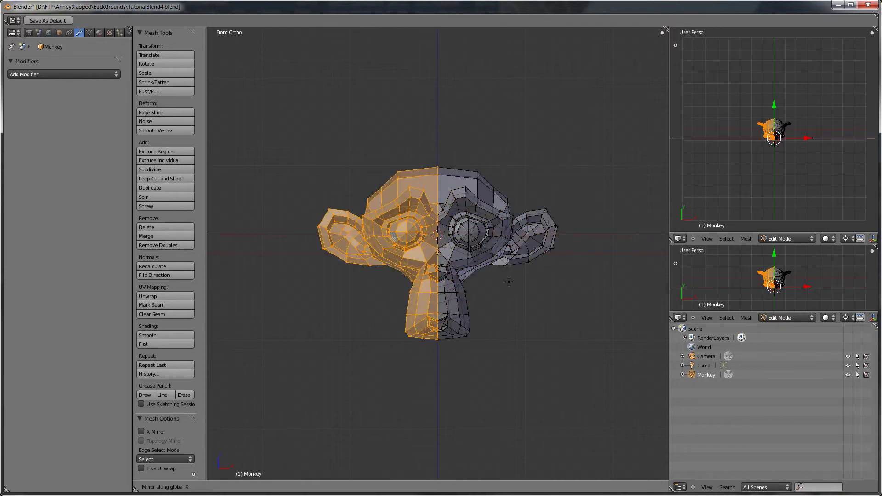
key("y")
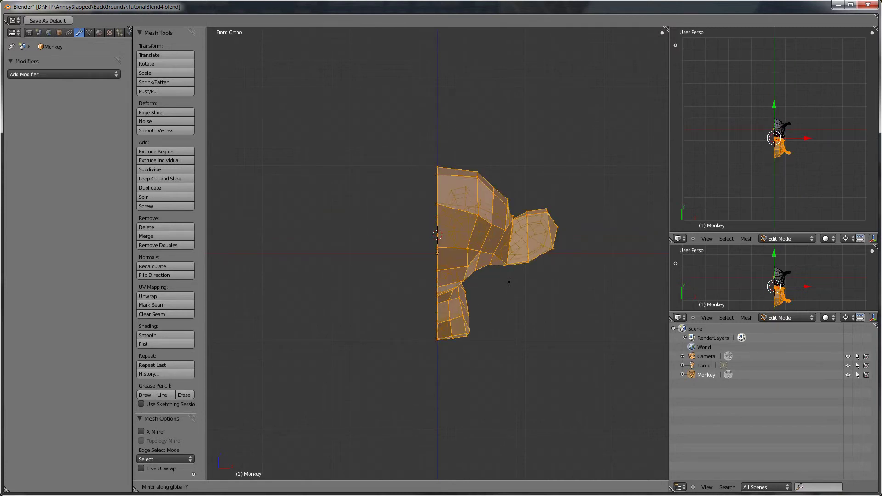
key("z")
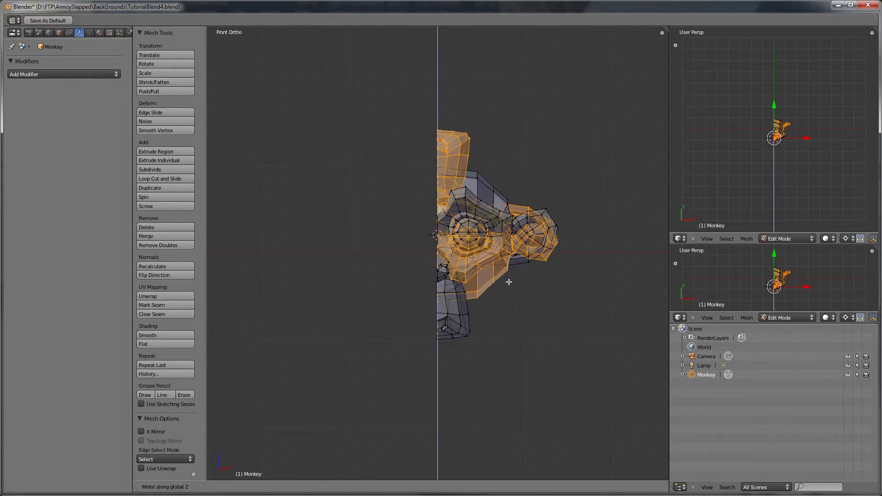
key("x")
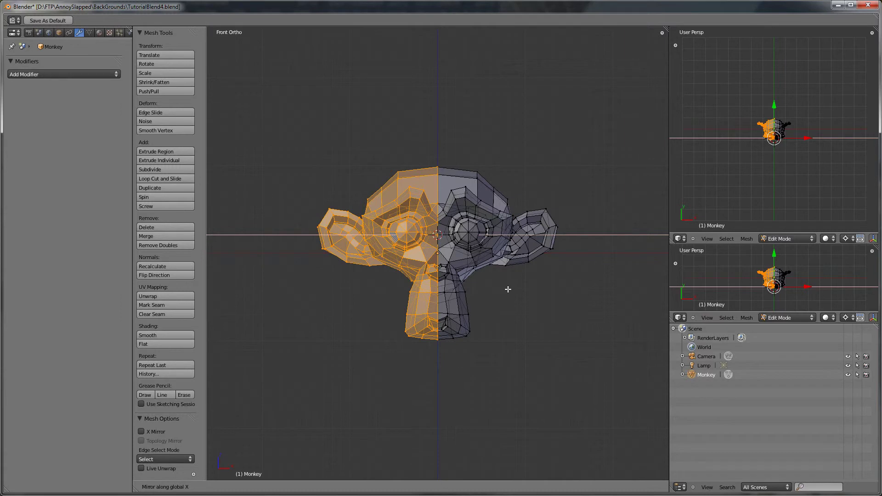
key("Return")
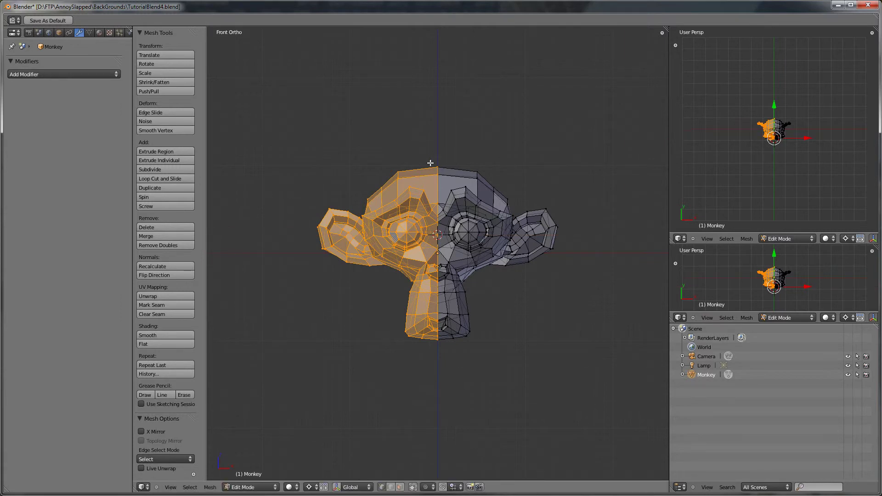
Box-select the monkey's centre seam and remove its double vertices, then change the header editor to Info for mesh statistics.
key("a")
key("b")
left_click_drag(433, 153, 439, 352)
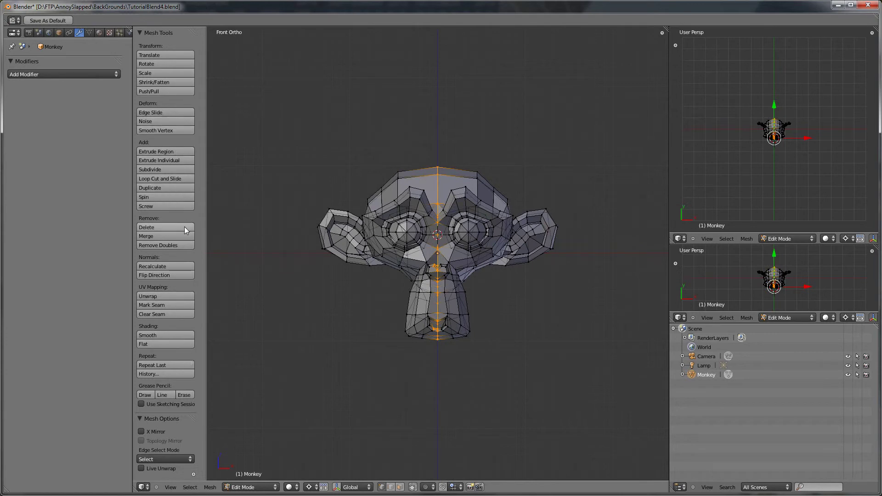
left_click(167, 245)
left_click(13, 20)
left_click(40, 158)
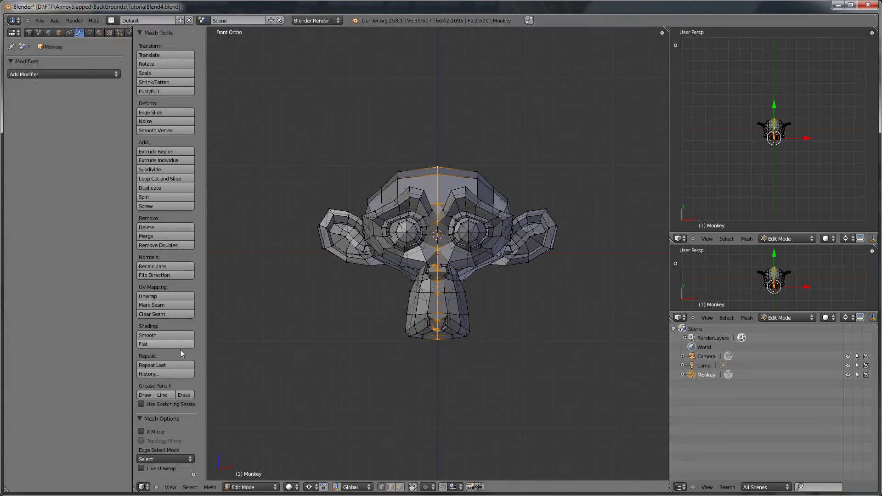
right_click(443, 182)
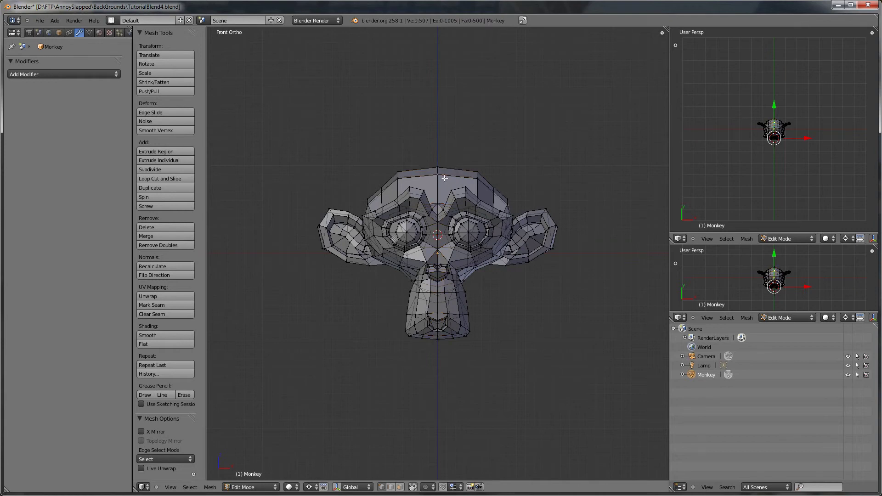
key("g")
key("Escape")
key("g")
key("Escape")
Add a single vertical loop cut through the monkey's face, just to the positive X side of the centre seam.
key("ctrl+r")
left_click(447, 301)
left_click(485, 310)
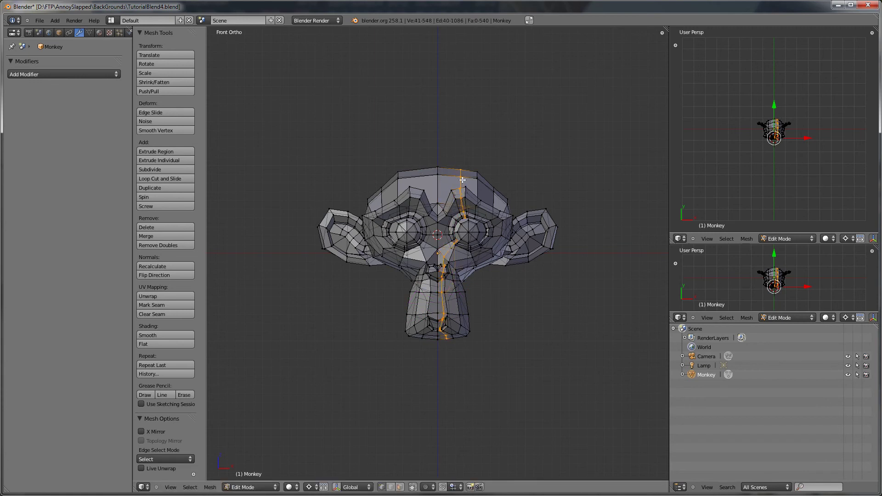
Select the edge loop across the monkey's upper forehead, apply Edge Slide to it and inspect it from the side.
right_click(428, 178, "alt")
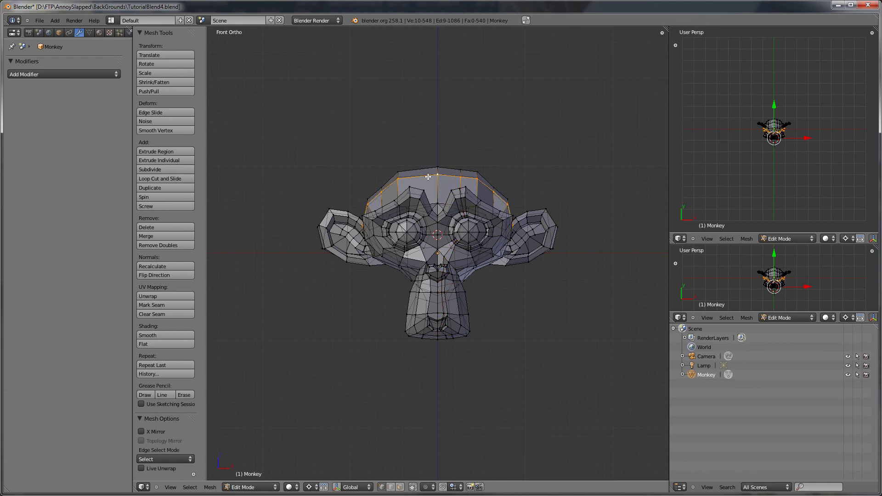
key("ctrl+e")
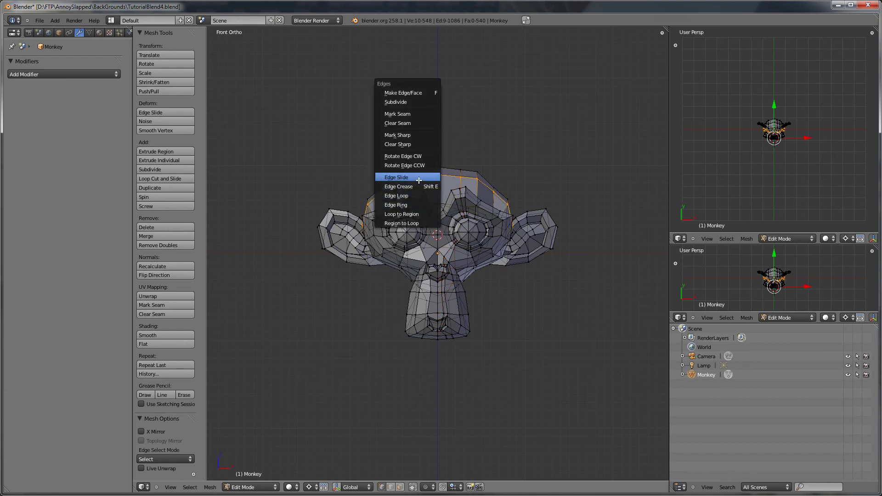
left_click(418, 186)
left_click(433, 181)
middle_click_drag(432, 181, 428, 302)
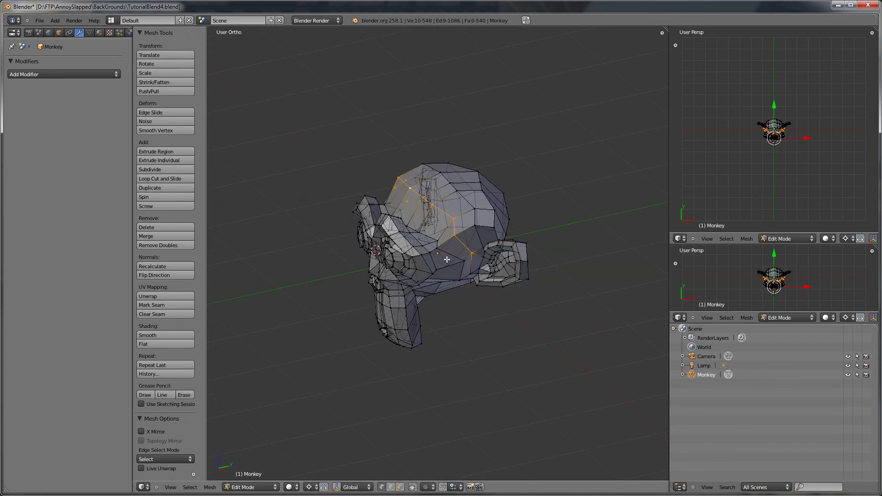